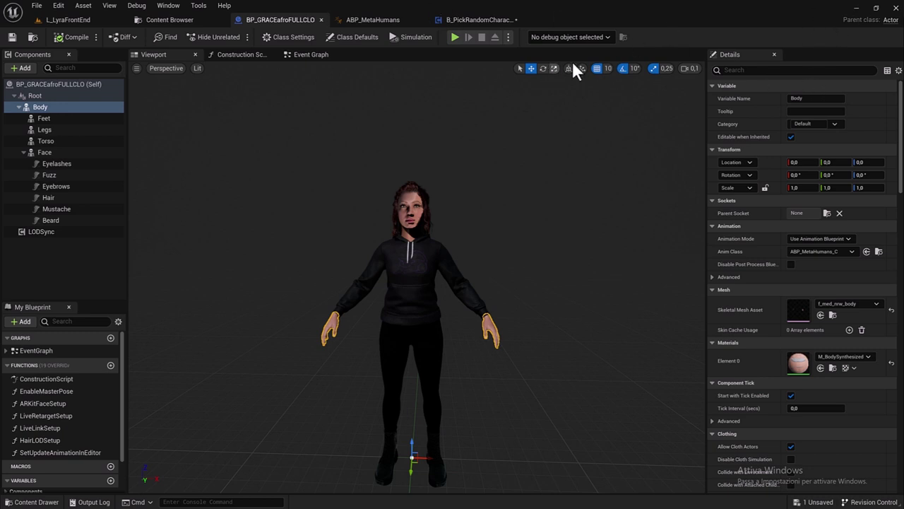
Leave the BP_GRACEafroFULLCLO blueprint editor for the Content Browser's GRACEafroFULLCLO folder.
{"action": "left_click", "coordinate": [157, 20]}
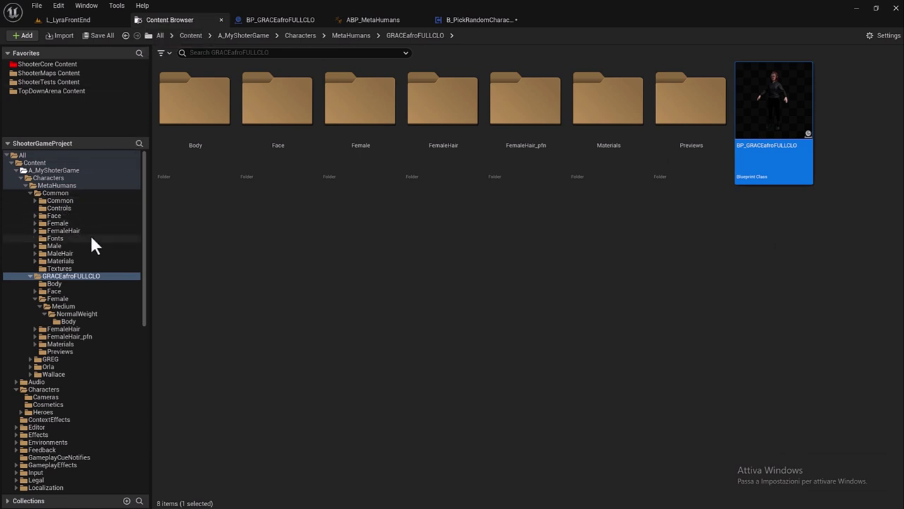
Expand the ShooterMaps Content folder and set its colour to red.
{"action": "scroll", "coordinate": [90, 240], "scroll_direction": "down", "scroll_amount": 2}
{"action": "scroll", "coordinate": [86, 237], "scroll_direction": "down", "scroll_amount": 5}
{"action": "scroll", "coordinate": [82, 251], "scroll_direction": "down", "scroll_amount": 5}
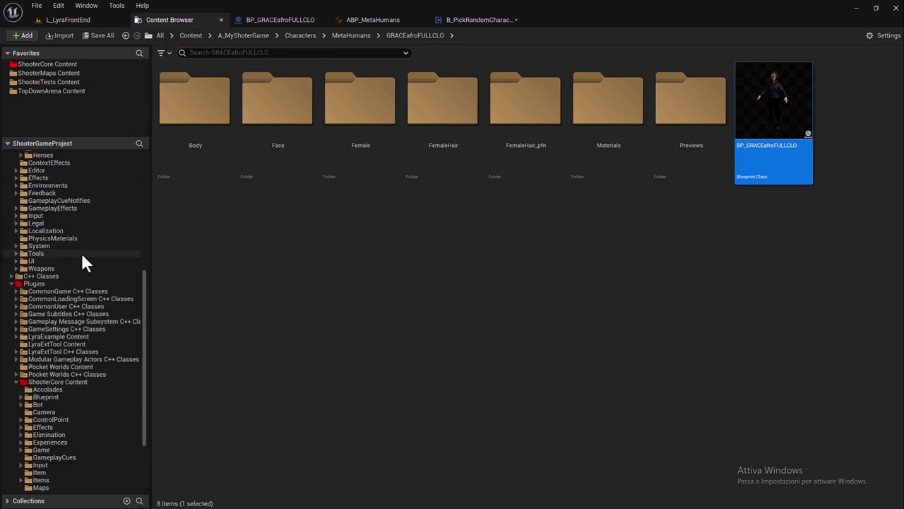
{"action": "scroll", "coordinate": [82, 259], "scroll_direction": "down", "scroll_amount": 3}
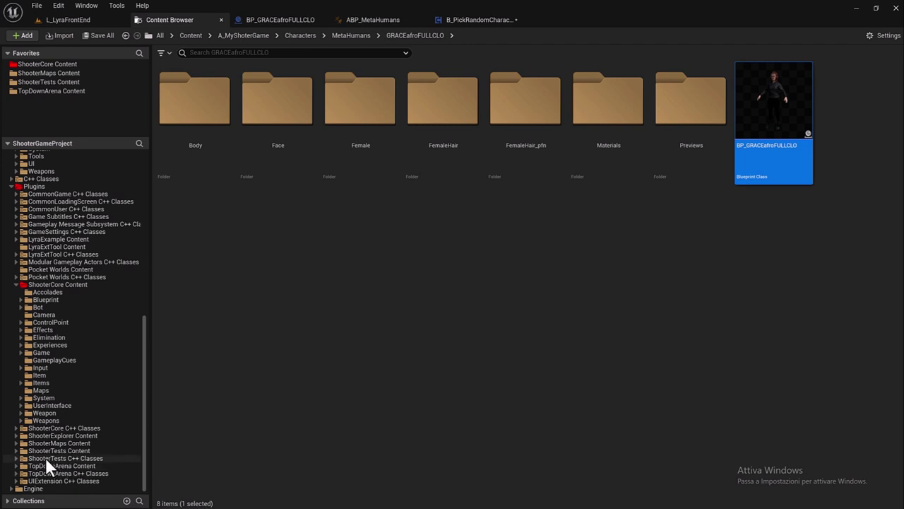
{"action": "left_click", "coordinate": [19, 443]}
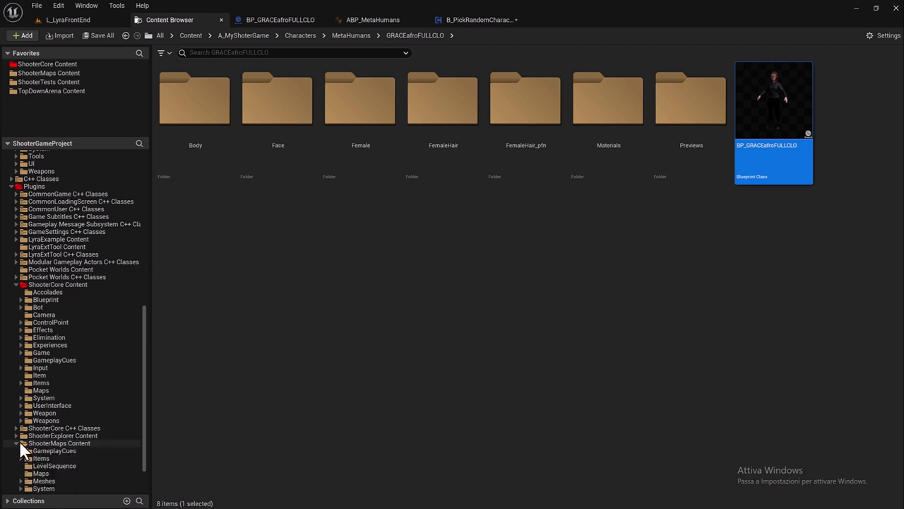
{"action": "right_click", "coordinate": [43, 443]}
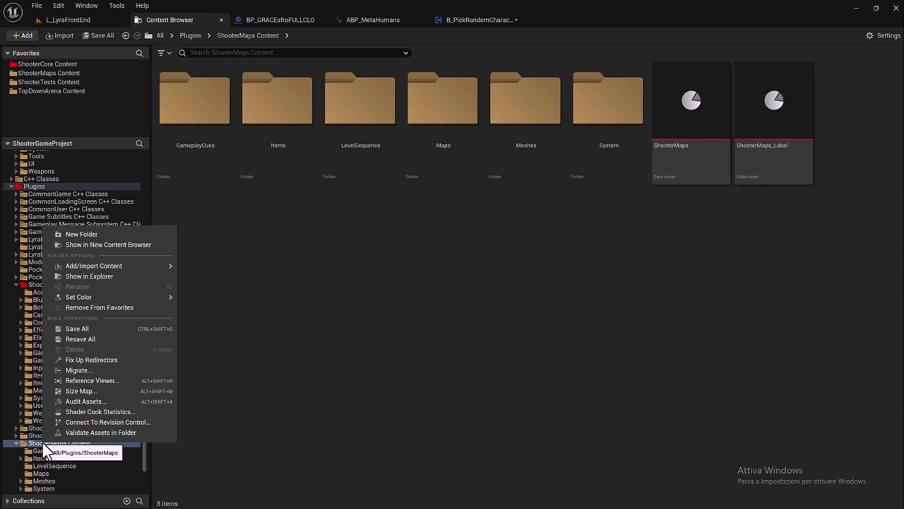
{"action": "mouse_move", "coordinate": [135, 295]}
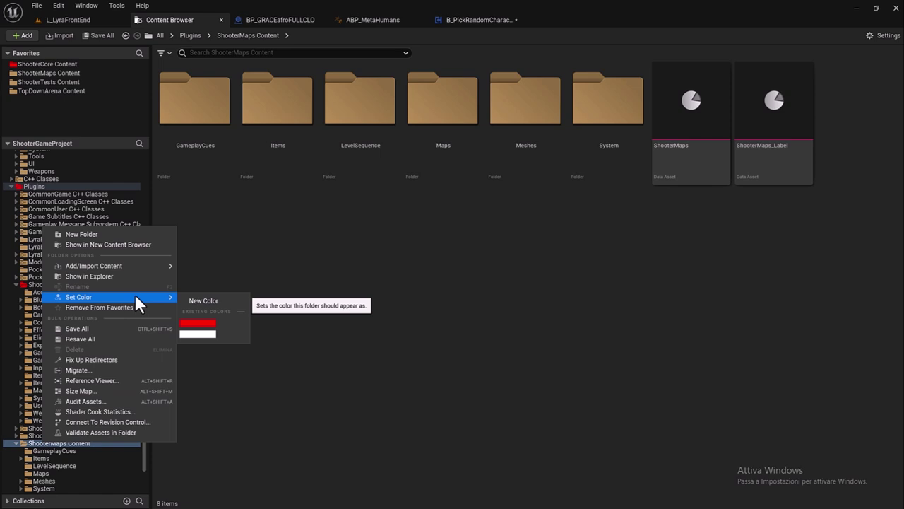
{"action": "left_click", "coordinate": [197, 323]}
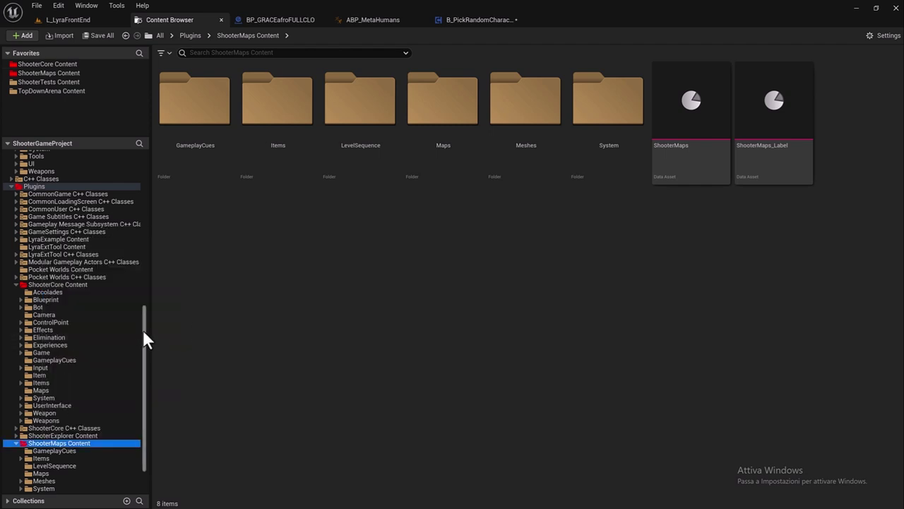
Colour the Maps folder red and open it to list its levels.
{"action": "scroll", "coordinate": [142, 328], "scroll_direction": "down", "scroll_amount": 3}
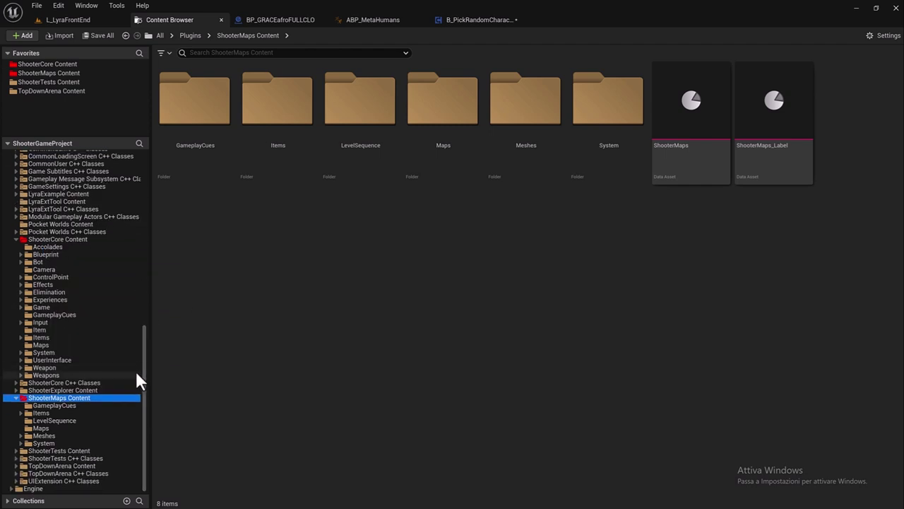
{"action": "right_click", "coordinate": [44, 429]}
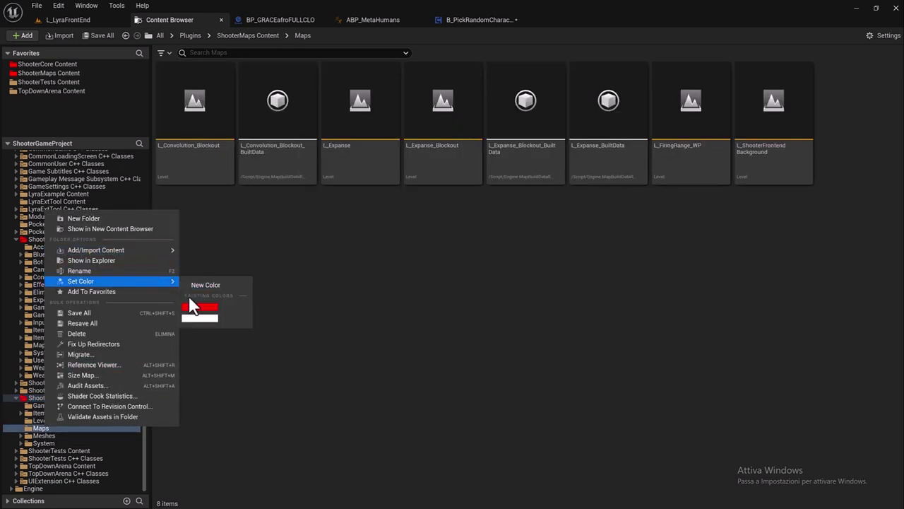
{"action": "left_click", "coordinate": [192, 307]}
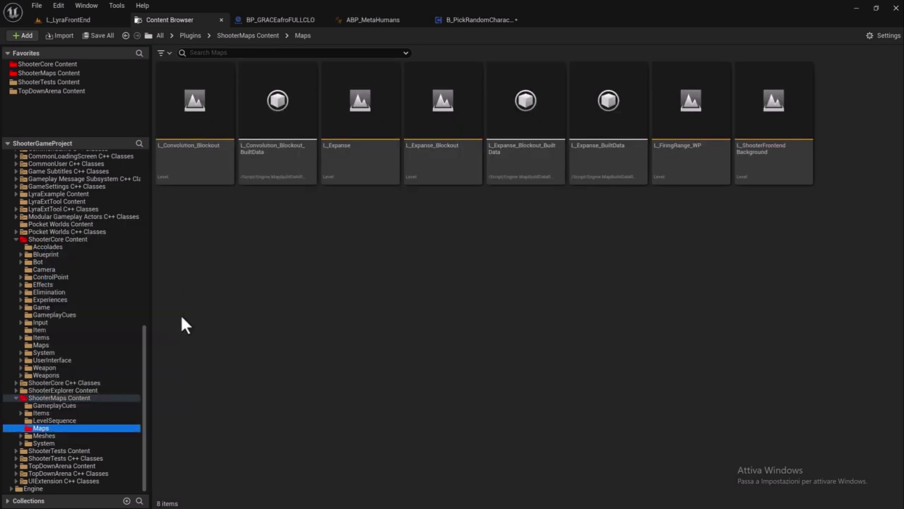
{"action": "left_click", "coordinate": [46, 400]}
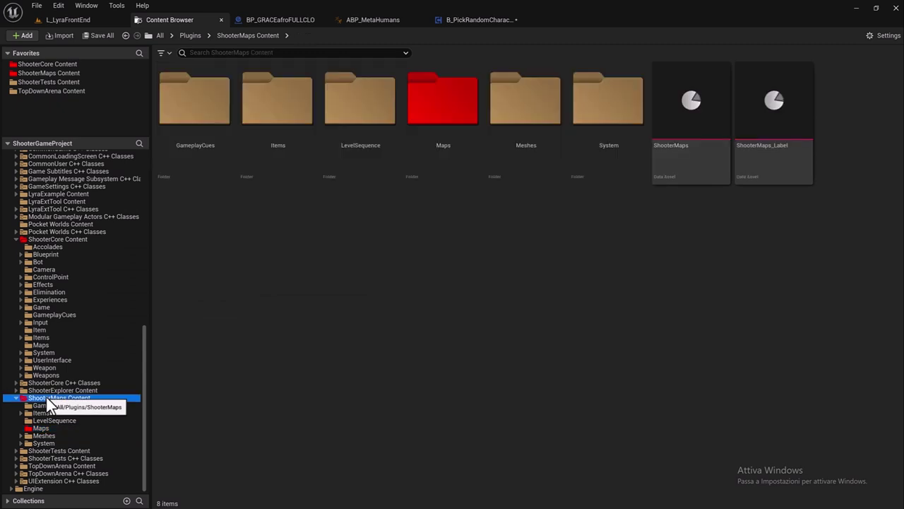
{"action": "double_click", "coordinate": [456, 111]}
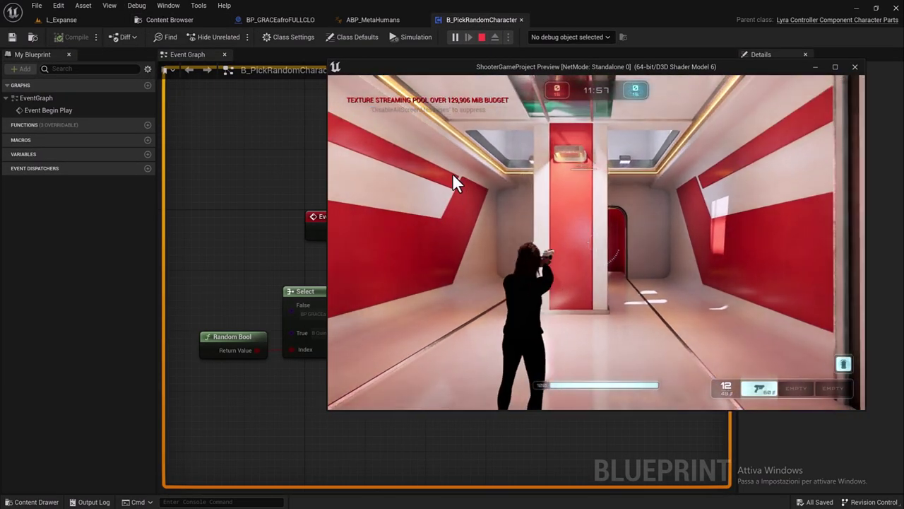
Take control of the preview and walk the hero through the corridor into the blue-pillared hall.
{"action": "left_click", "coordinate": [453, 173]}
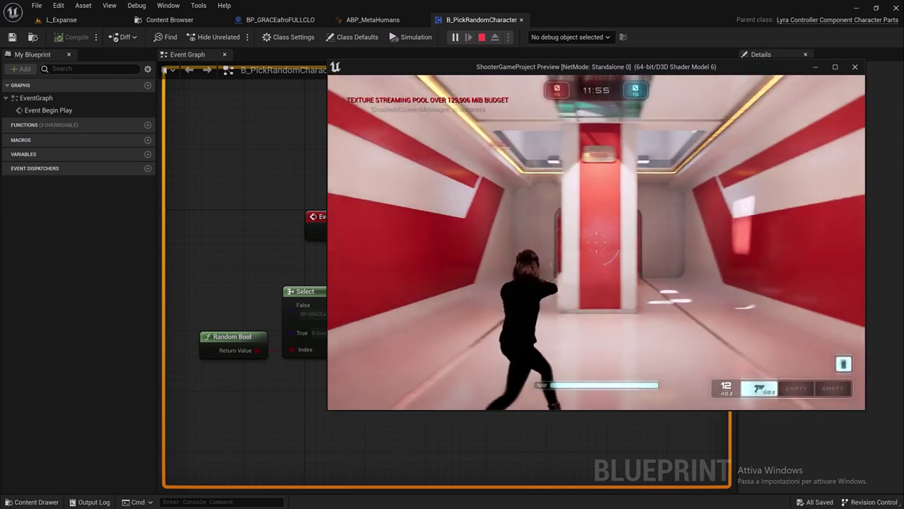
{"action": "key", "text": "w"}
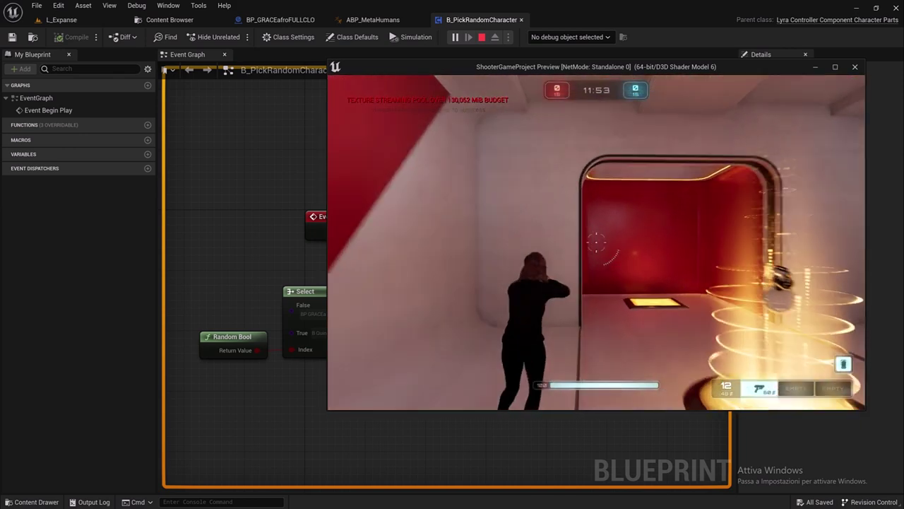
{"action": "key", "text": "w"}
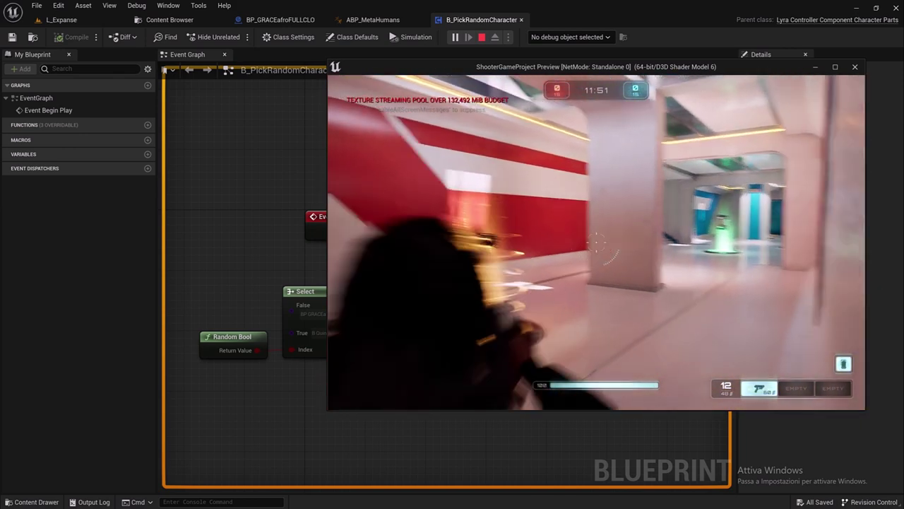
{"action": "key", "text": "w"}
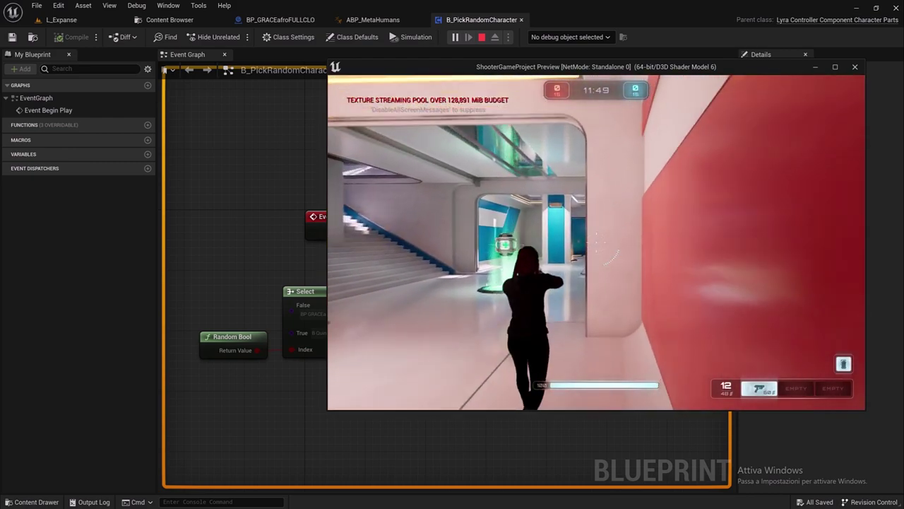
{"action": "key", "text": "w"}
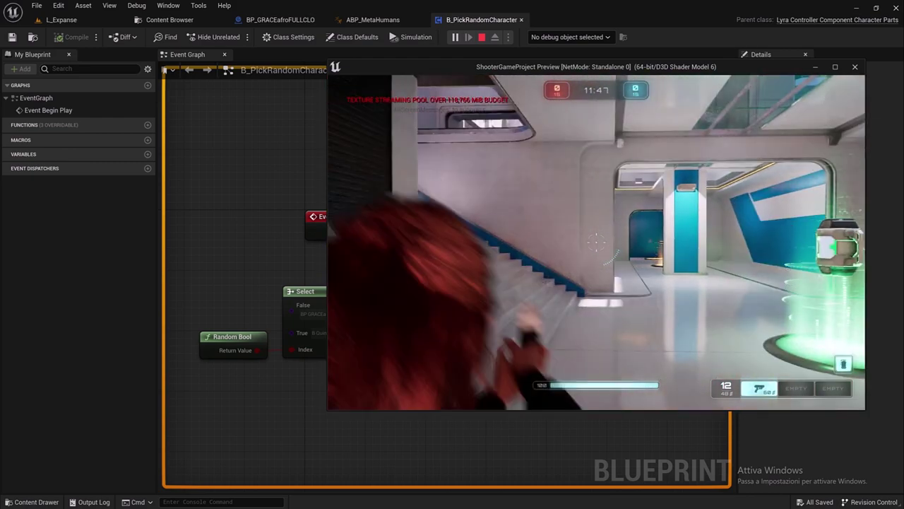
{"action": "key", "text": "w"}
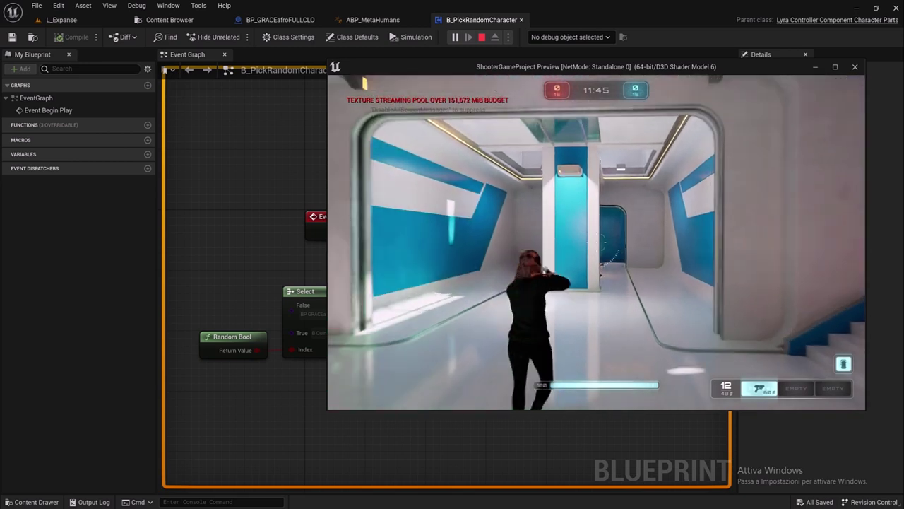
{"action": "key", "text": "w"}
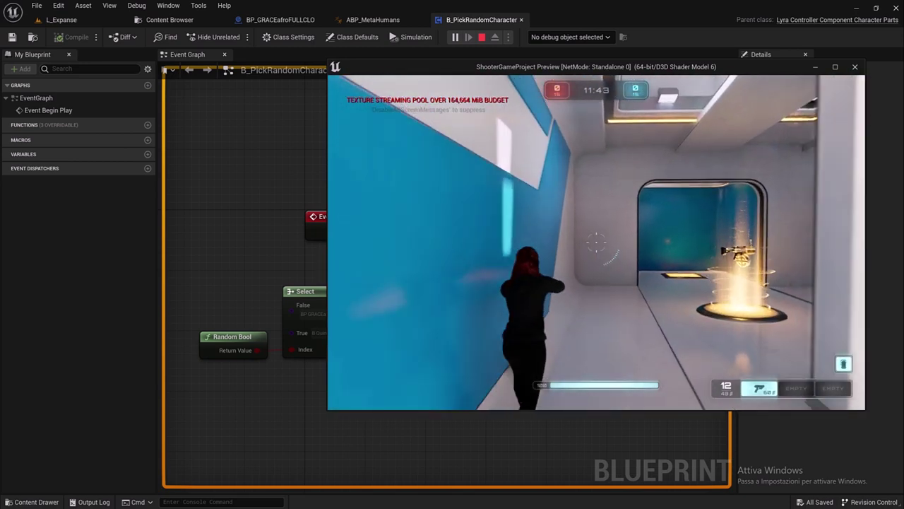
{"action": "key", "text": "w"}
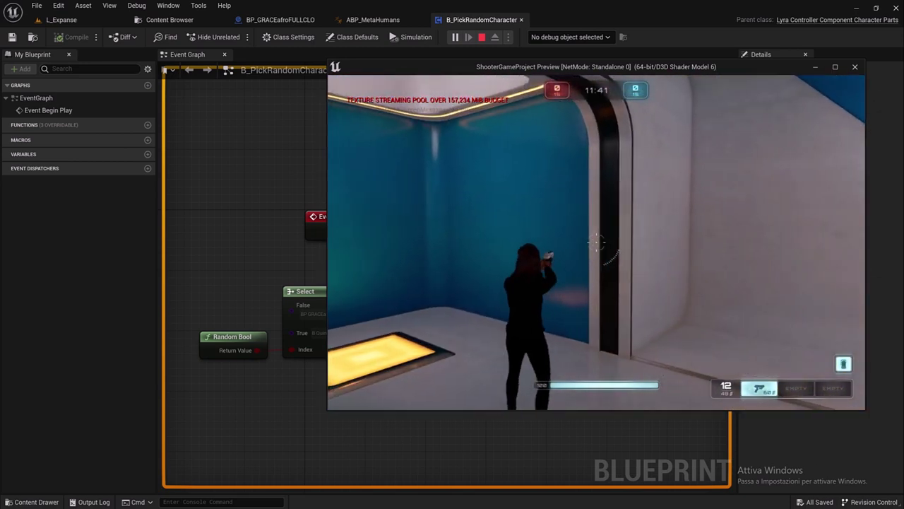
{"action": "key", "text": "w"}
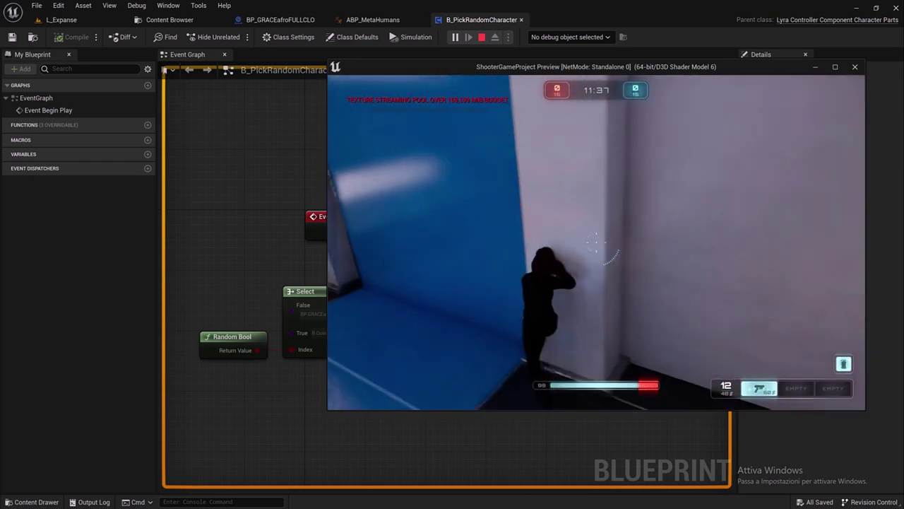
Climb onto the ledge, run up the stairs, fire the weapon, then pause and stop the session.
{"action": "key", "text": "w"}
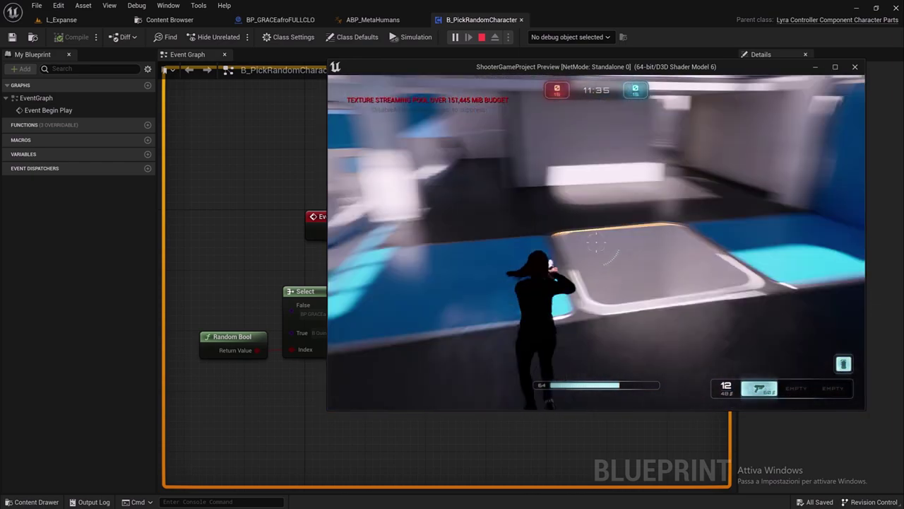
{"action": "key", "text": "w"}
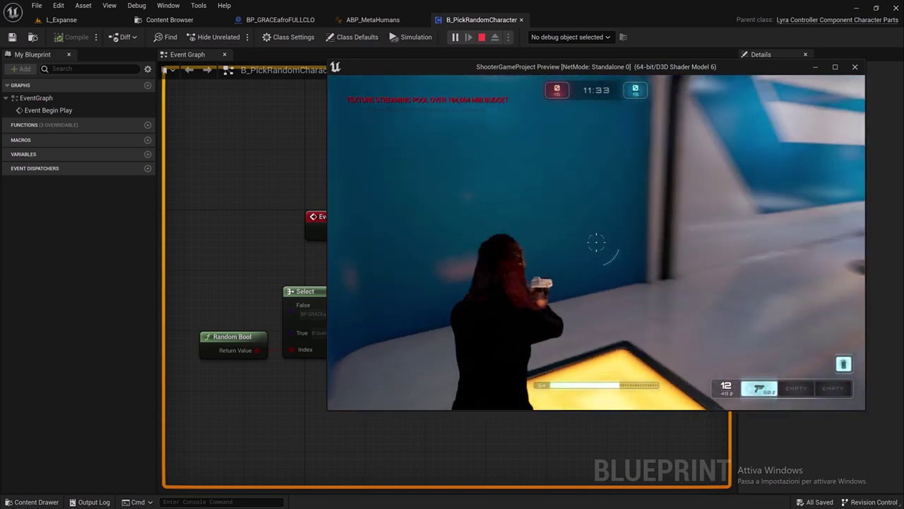
{"action": "key", "text": "w"}
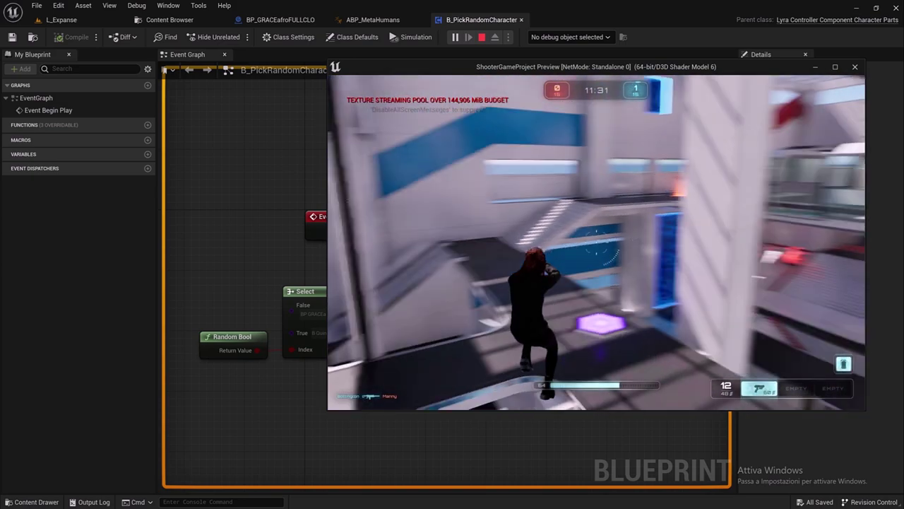
{"action": "key", "text": "w"}
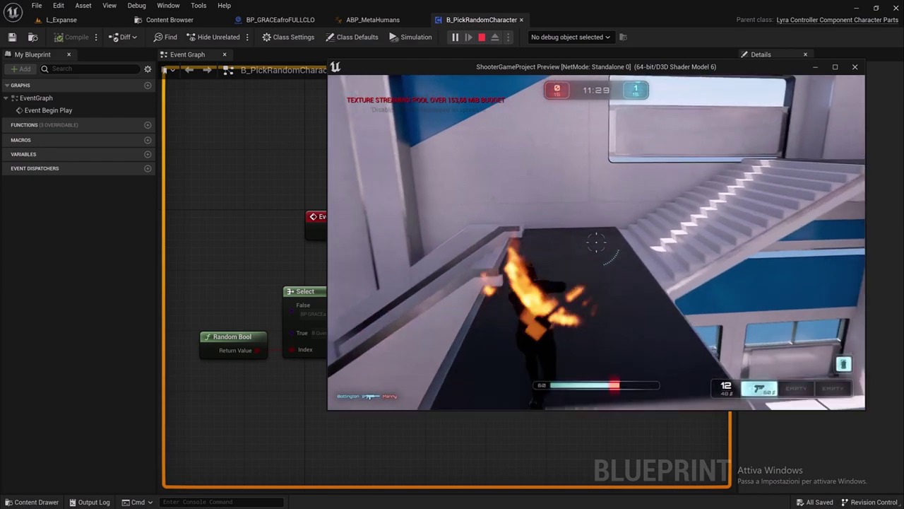
{"action": "key", "text": "w"}
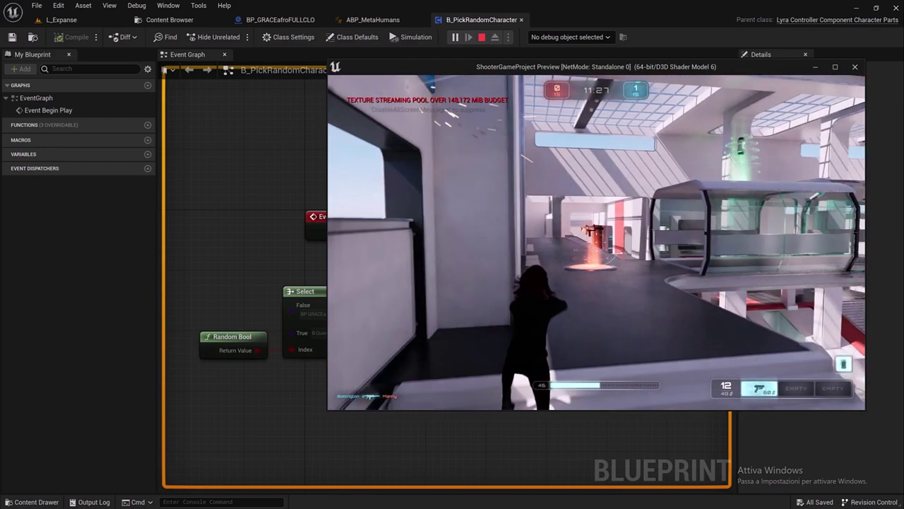
{"action": "key", "text": "w"}
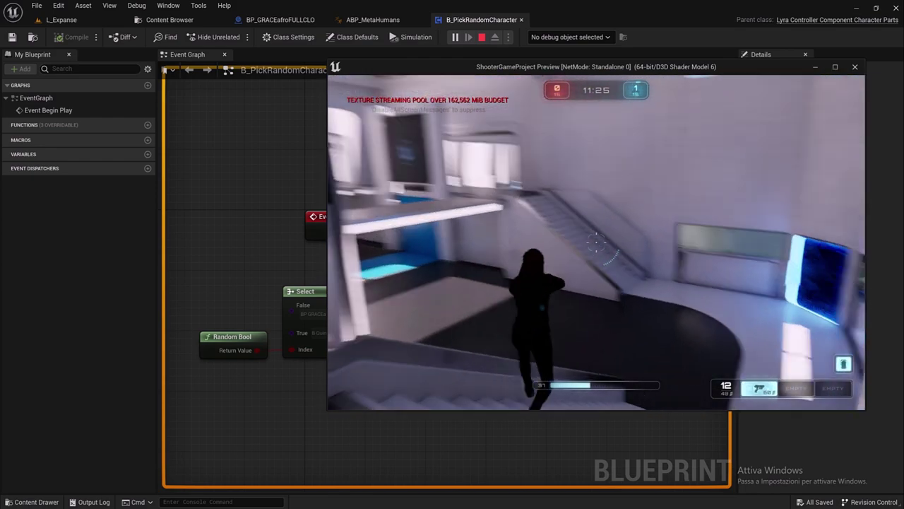
{"action": "left_click", "coordinate": [596, 243]}
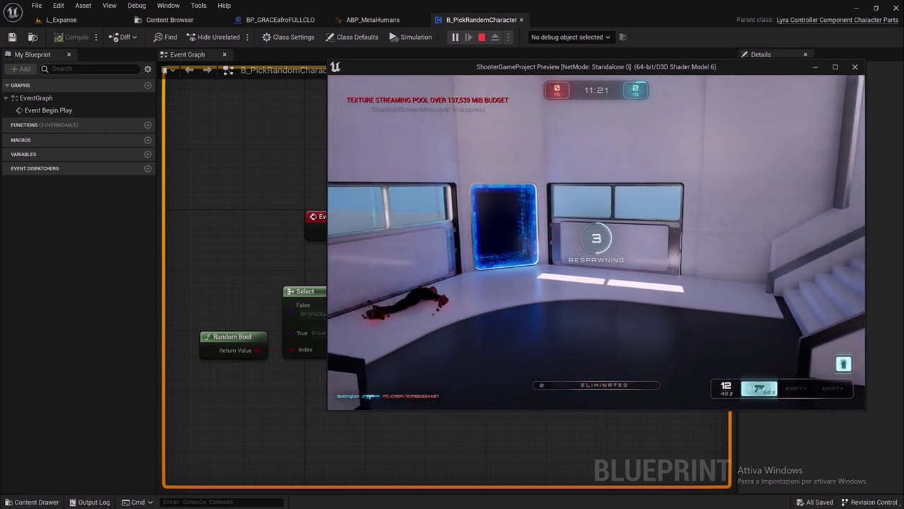
{"action": "key", "text": "Escape"}
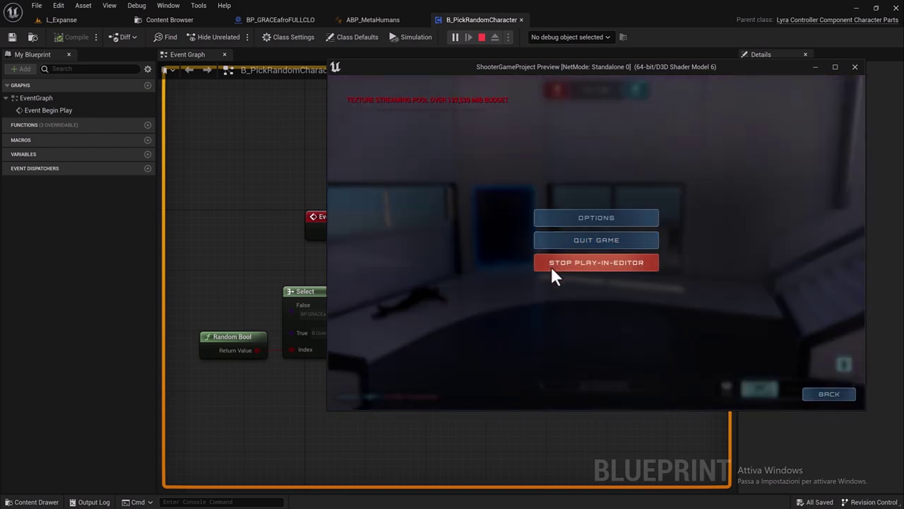
{"action": "left_click", "coordinate": [551, 267]}
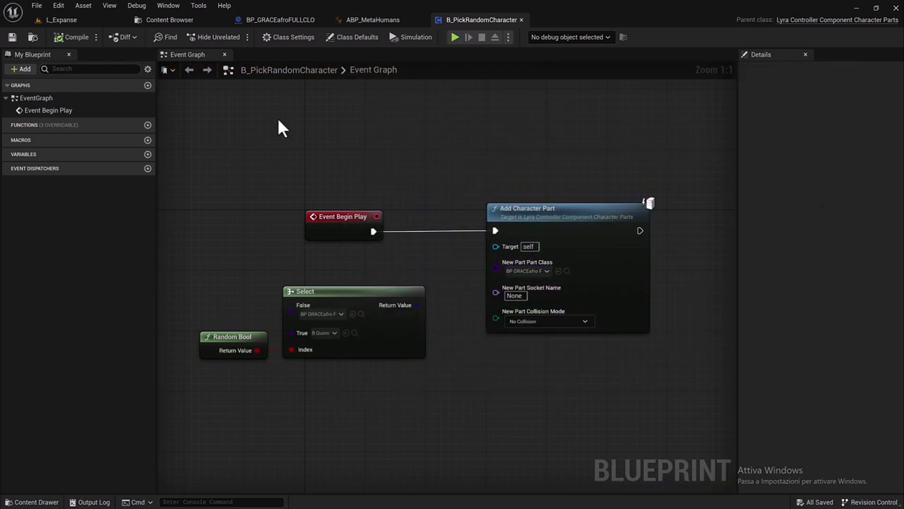
Search all plugin content for 'B_hero_' and open the B_Hero_ShooterMannequin Blueprint.
{"action": "left_click", "coordinate": [158, 23]}
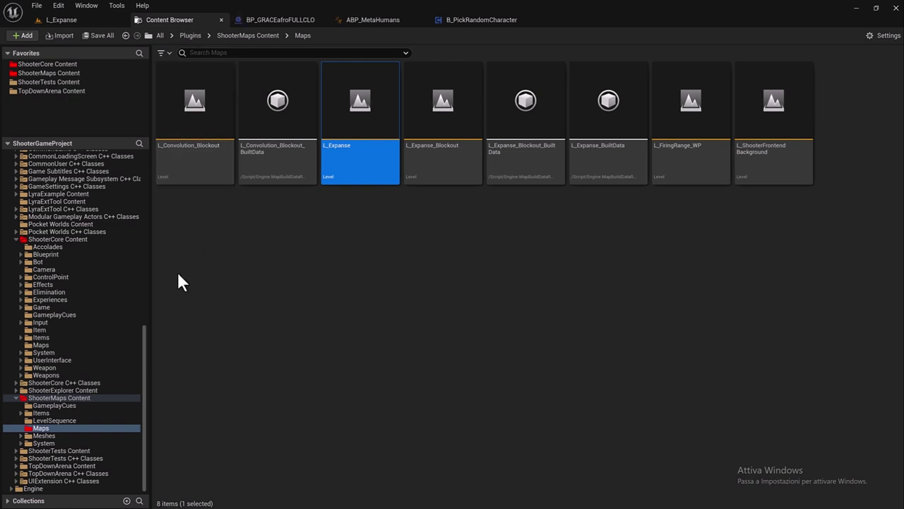
{"action": "left_click", "coordinate": [190, 36]}
{"action": "left_click", "coordinate": [210, 52]}
{"action": "type", "text": "B"}
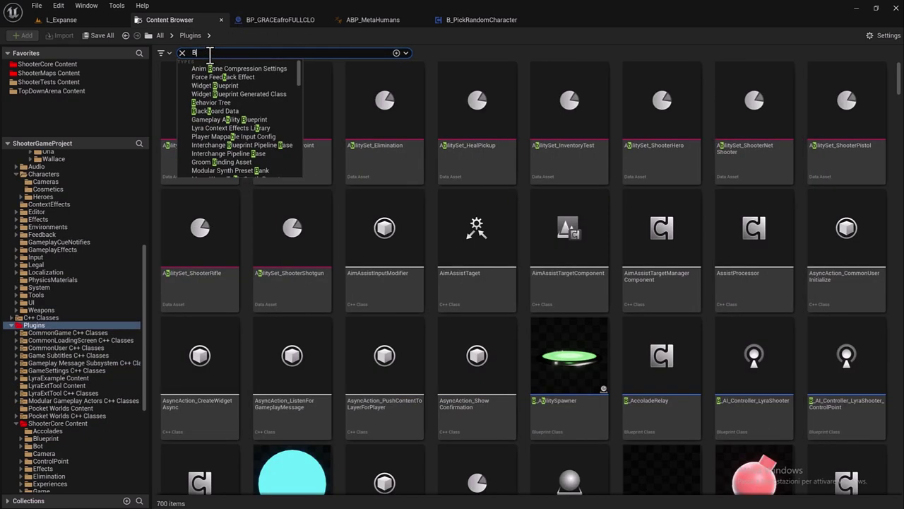
{"action": "type", "text": "_"}
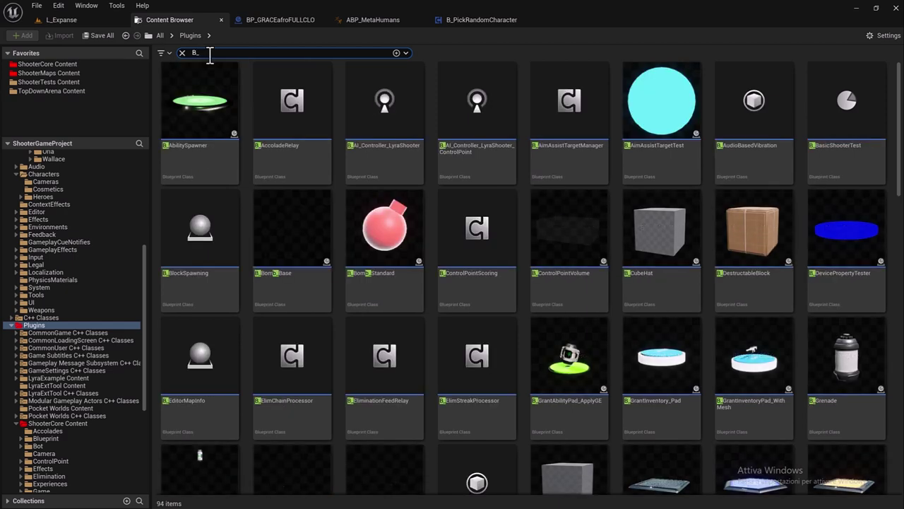
{"action": "type", "text": "her"}
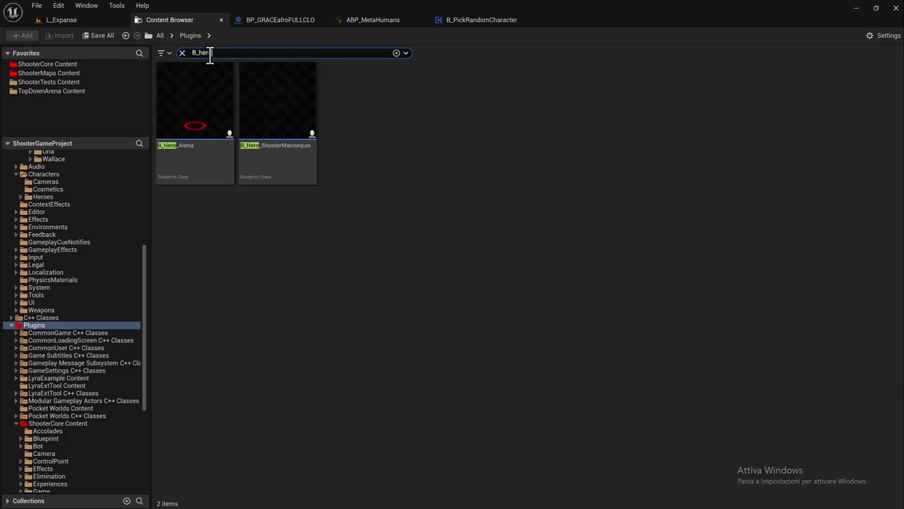
{"action": "type", "text": "o_"}
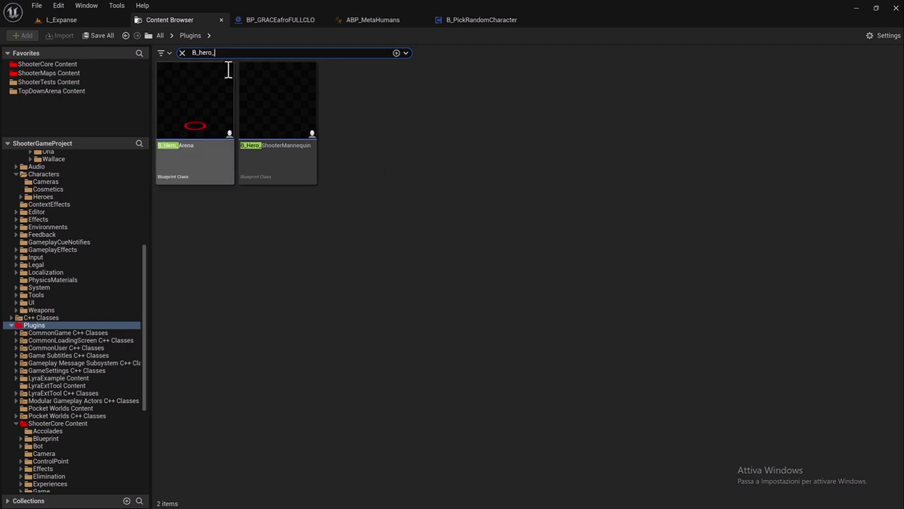
{"action": "mouse_move", "coordinate": [248, 135]}
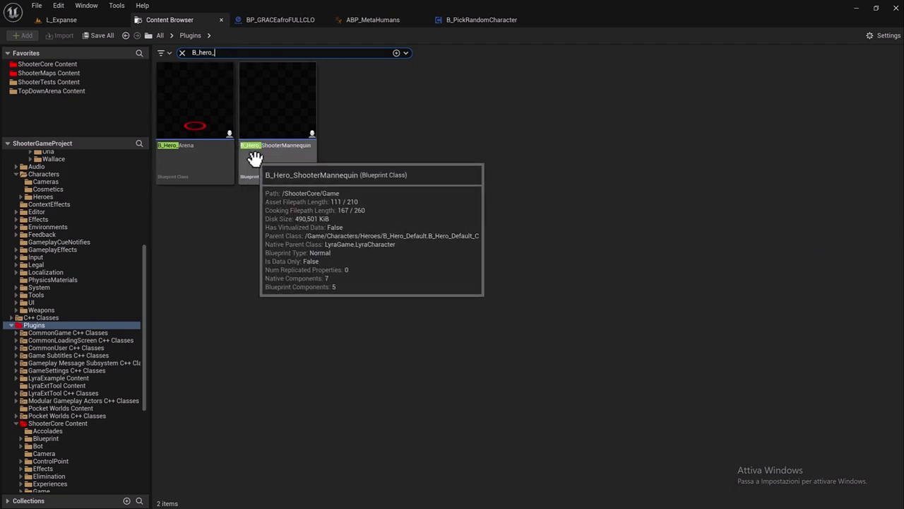
{"action": "double_click", "coordinate": [255, 159]}
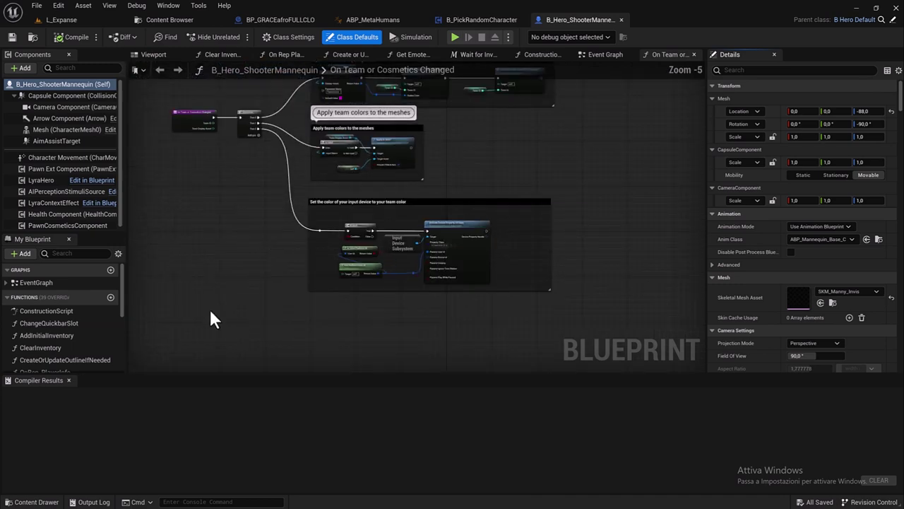
Close the Compiler Results panel and every editor tab except the Viewport.
{"action": "left_click", "coordinate": [69, 380]}
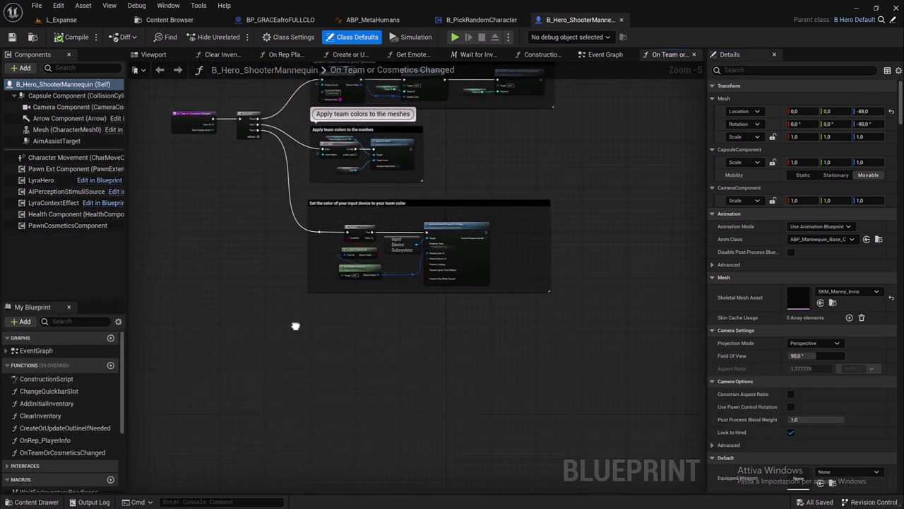
{"action": "right_click_drag", "start_coordinate": [295, 326], "coordinate": [286, 414]}
{"action": "scroll", "coordinate": [267, 310], "scroll_direction": "down", "scroll_amount": 1}
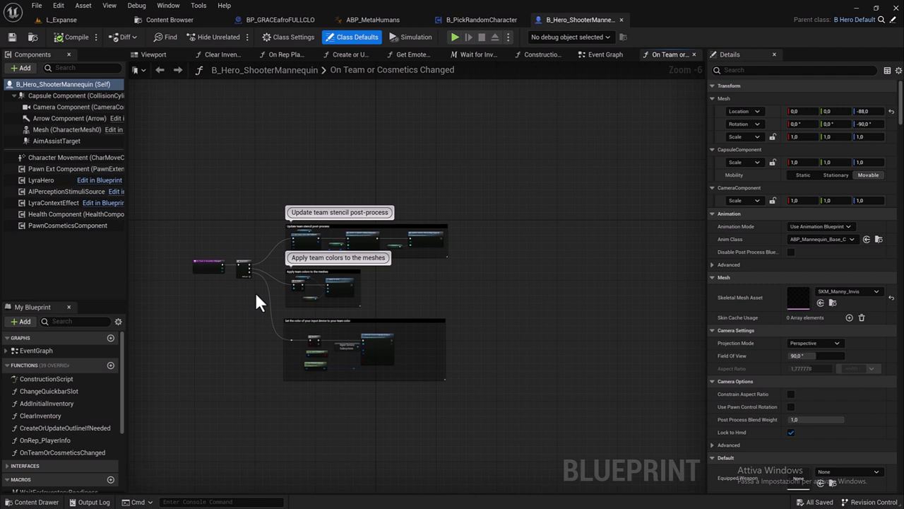
{"action": "right_click", "coordinate": [161, 56]}
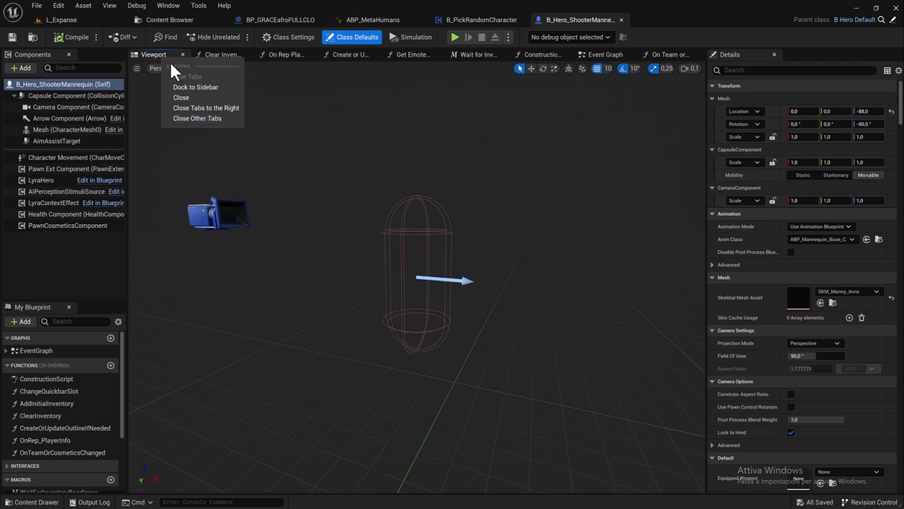
{"action": "left_click", "coordinate": [198, 116]}
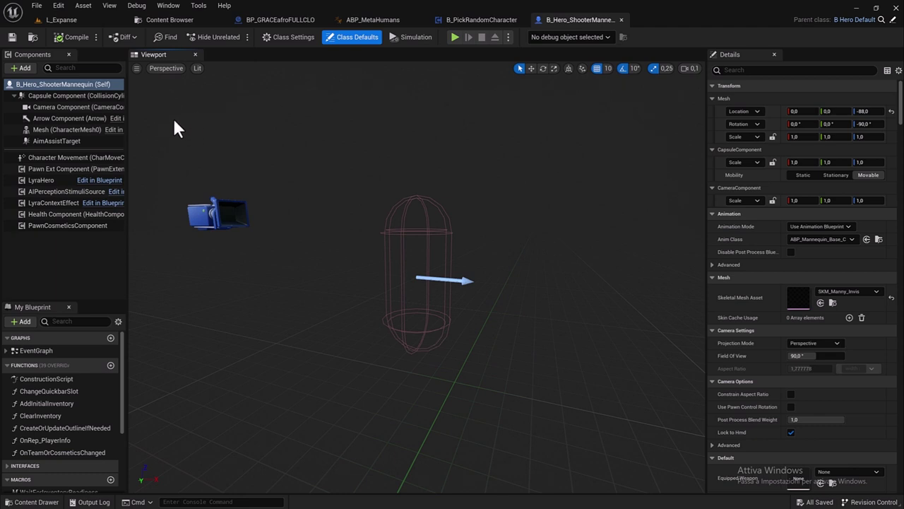
Open the EventGraph, straighten the Grant initial inventory wires, and enlarge its comment box.
{"action": "left_click", "coordinate": [41, 350]}
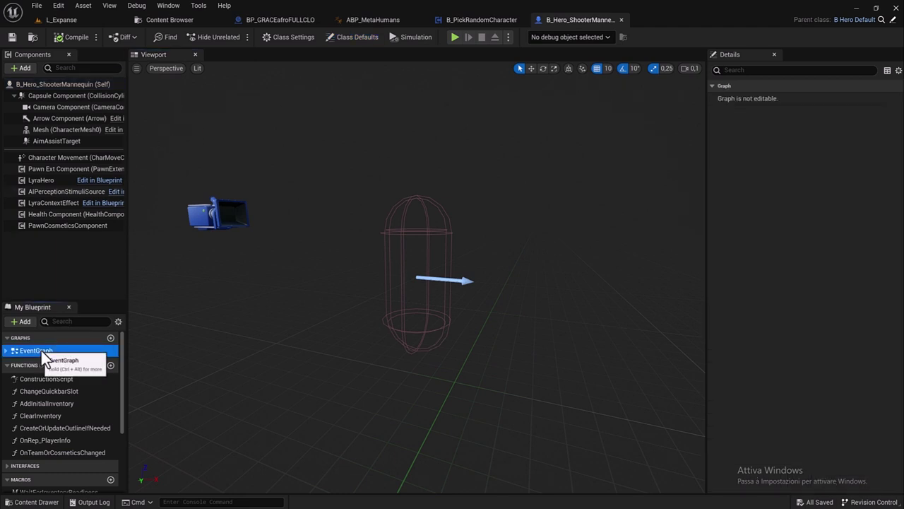
{"action": "double_click", "coordinate": [41, 350]}
{"action": "scroll", "coordinate": [352, 221], "scroll_direction": "down", "scroll_amount": 2}
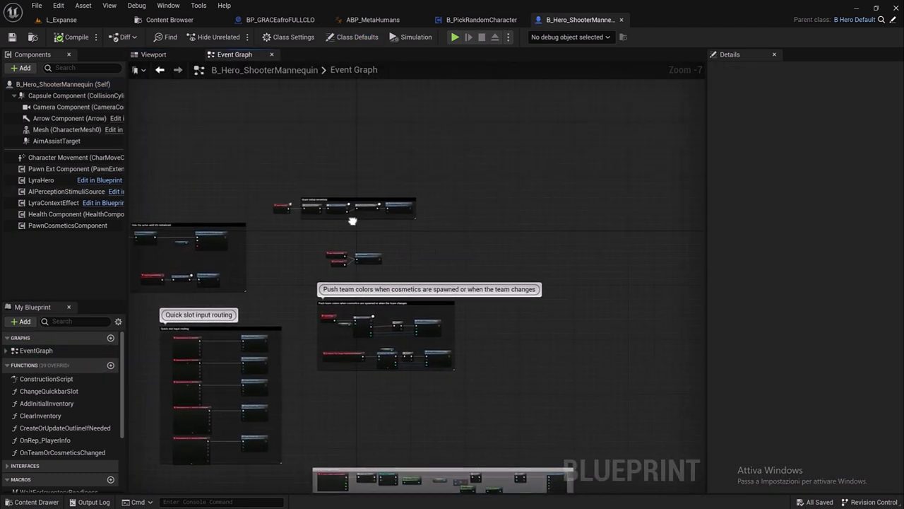
{"action": "scroll", "coordinate": [313, 197], "scroll_direction": "up", "scroll_amount": 3}
{"action": "scroll", "coordinate": [375, 206], "scroll_direction": "up", "scroll_amount": 2}
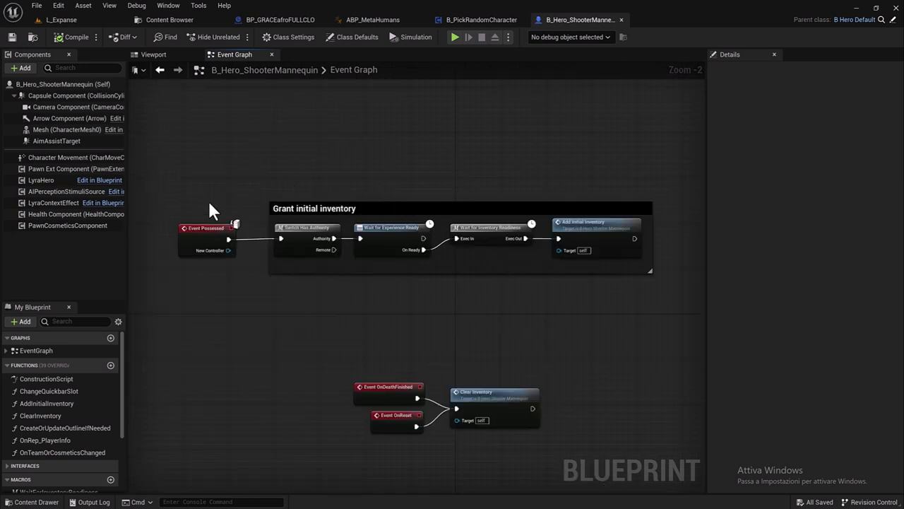
{"action": "left_click_drag", "start_coordinate": [184, 227], "coordinate": [570, 238]}
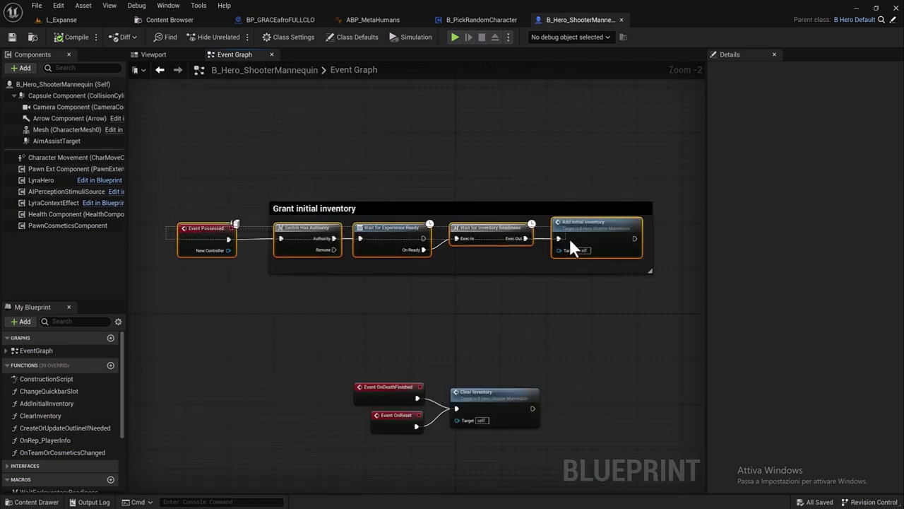
{"action": "key", "text": "q"}
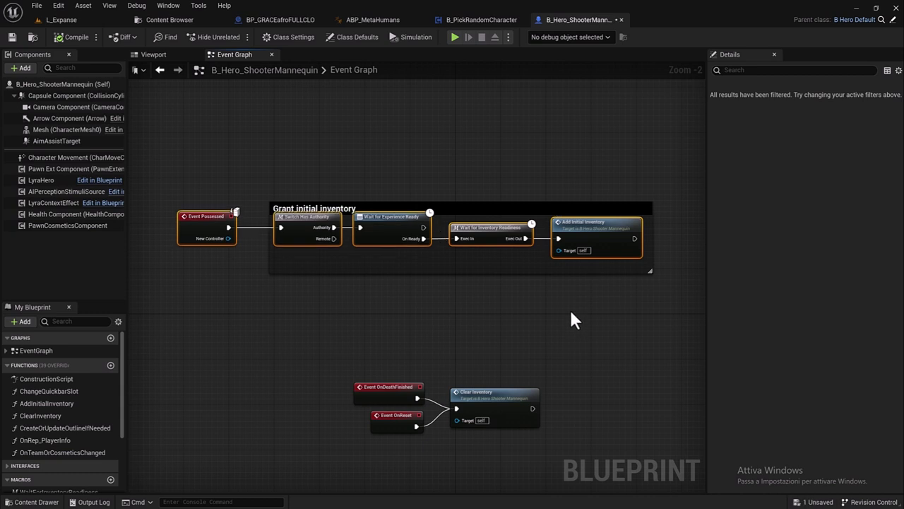
{"action": "left_click", "coordinate": [443, 185]}
{"action": "left_click_drag", "start_coordinate": [445, 198], "coordinate": [445, 180]}
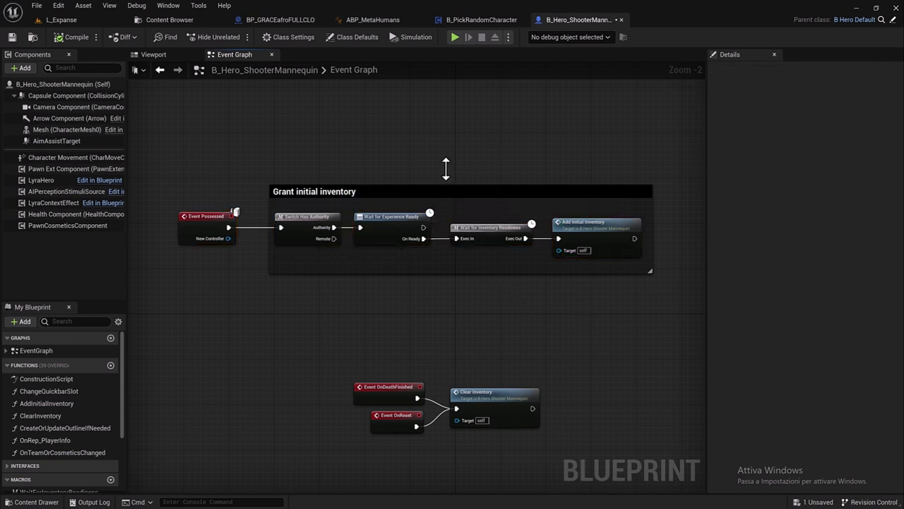
{"action": "left_click_drag", "start_coordinate": [269, 212], "coordinate": [263, 213]}
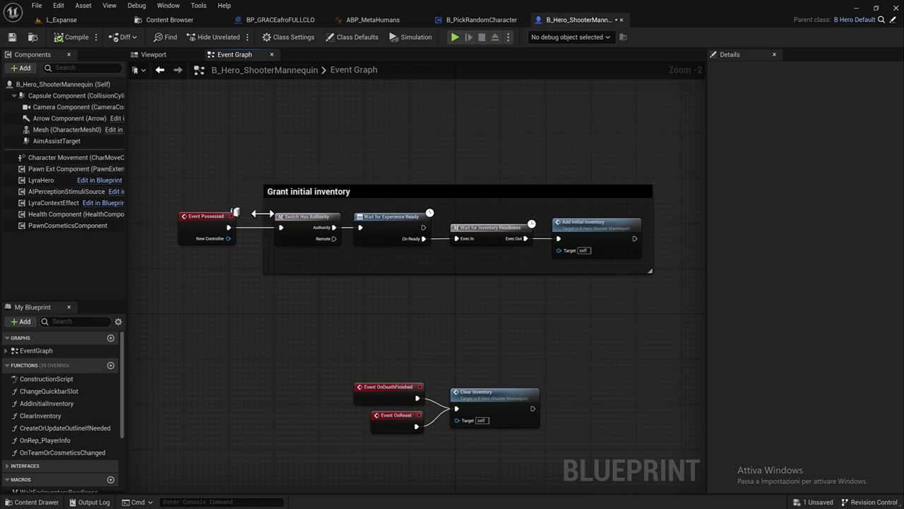
Move the death and reset nodes lower, reposition the inventory group, and widen the graph area.
{"action": "right_click_drag", "start_coordinate": [365, 349], "coordinate": [359, 228]}
{"action": "left_click_drag", "start_coordinate": [358, 227], "coordinate": [570, 311]}
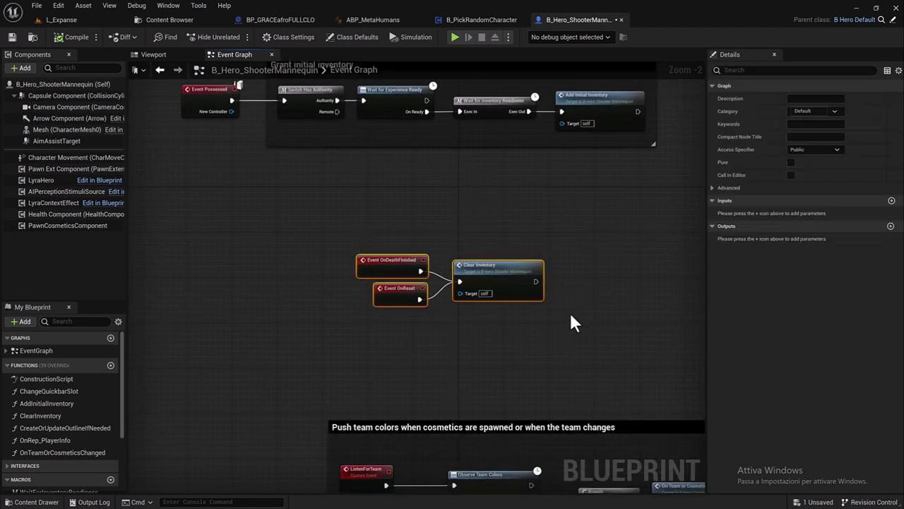
{"action": "left_click_drag", "start_coordinate": [469, 271], "coordinate": [422, 367]}
{"action": "right_click_drag", "start_coordinate": [323, 191], "coordinate": [323, 279]}
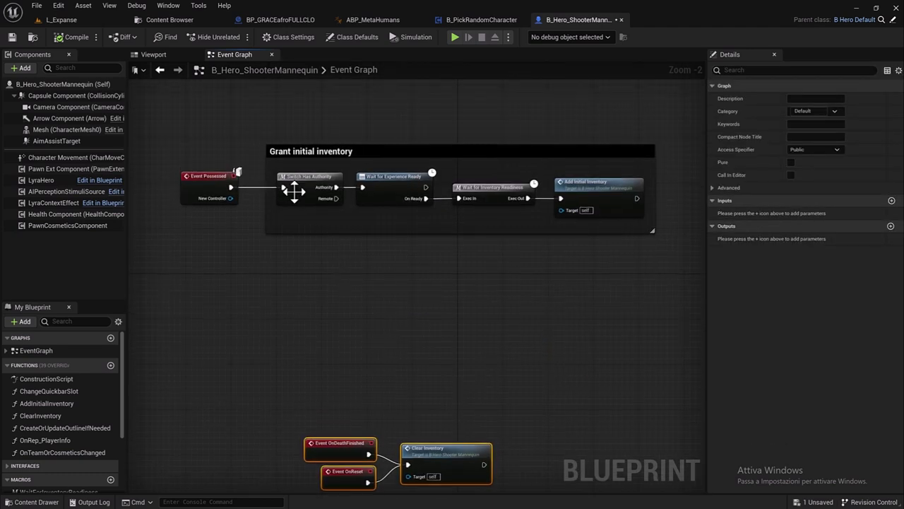
{"action": "left_click_drag", "start_coordinate": [183, 134], "coordinate": [681, 267]}
{"action": "left_click_drag", "start_coordinate": [420, 157], "coordinate": [477, 289]}
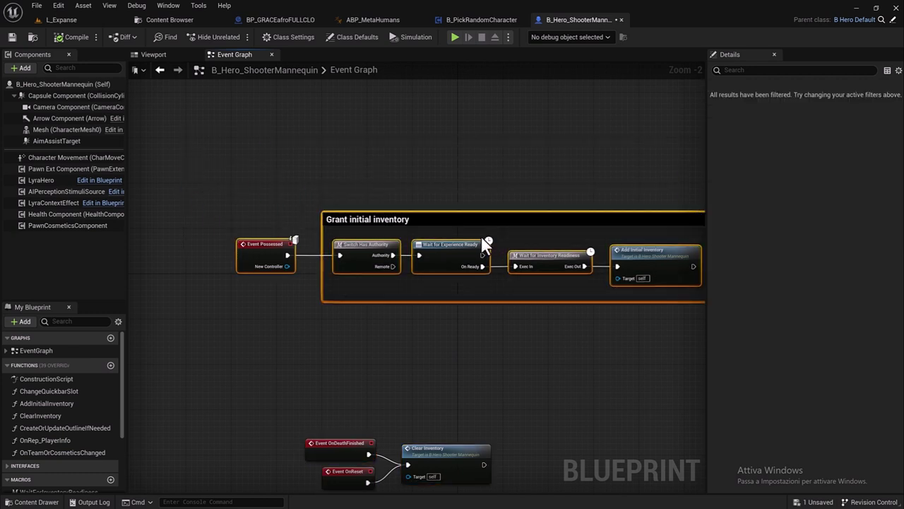
{"action": "left_click", "coordinate": [481, 265]}
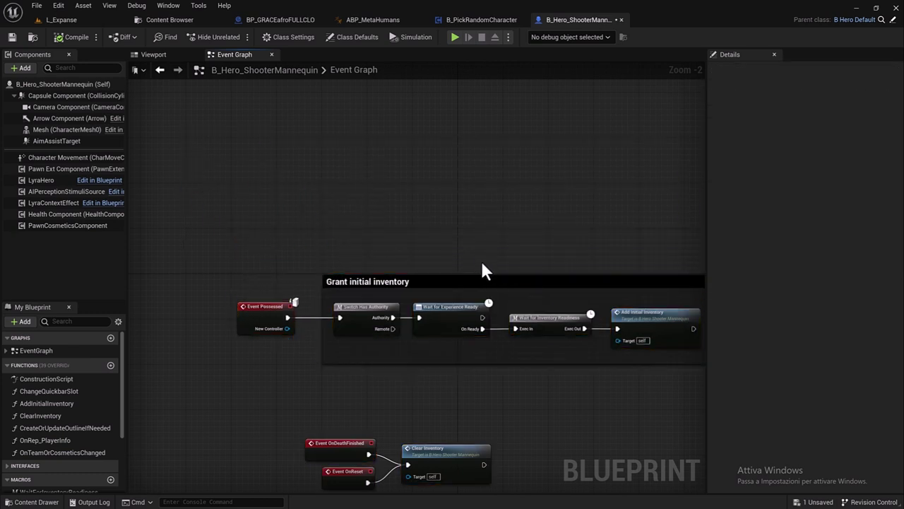
{"action": "mouse_move", "coordinate": [562, 239]}
{"action": "right_mouse_down"}
{"action": "mouse_move", "coordinate": [431, 216]}
{"action": "mouse_move", "coordinate": [445, 216]}
{"action": "right_mouse_up"}
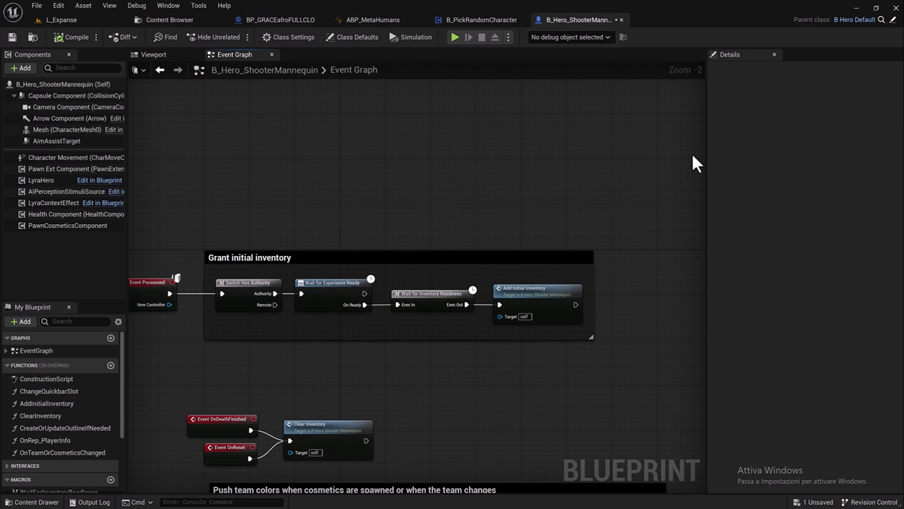
{"action": "left_click", "coordinate": [715, 153]}
{"action": "left_click_drag", "start_coordinate": [707, 154], "coordinate": [848, 154]}
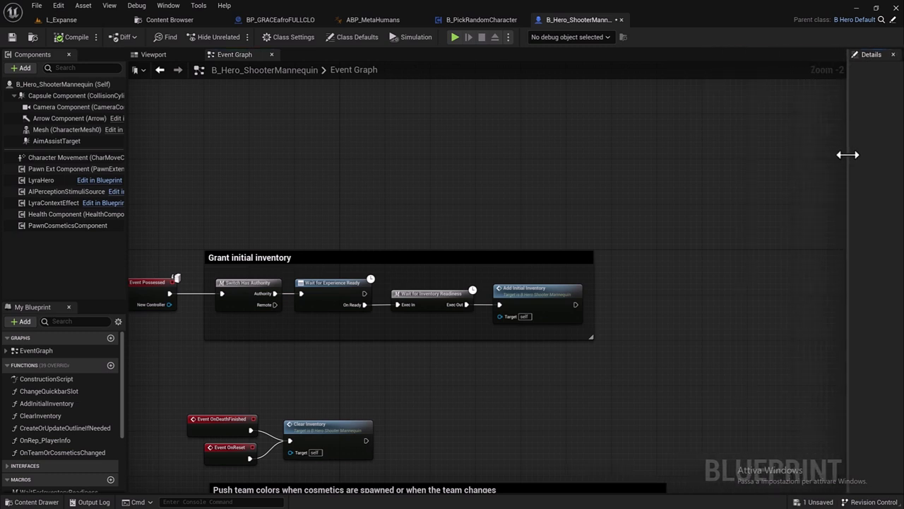
Place a PawnCosmeticsComponent reference and wire its Add Character Part node after Add Initial Inventory.
{"action": "left_click", "coordinate": [69, 227]}
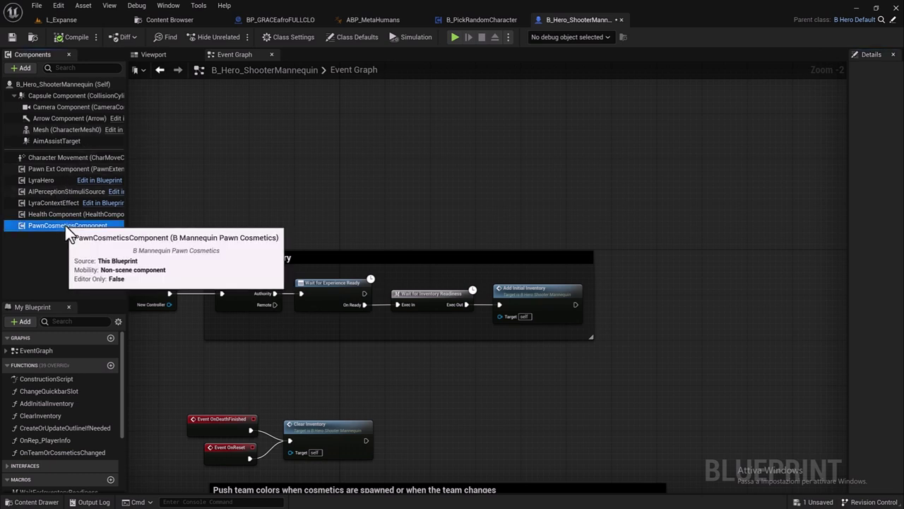
{"action": "mouse_move", "coordinate": [66, 228]}
{"action": "left_mouse_down"}
{"action": "mouse_move", "coordinate": [537, 339]}
{"action": "mouse_move", "coordinate": [579, 369]}
{"action": "left_mouse_up"}
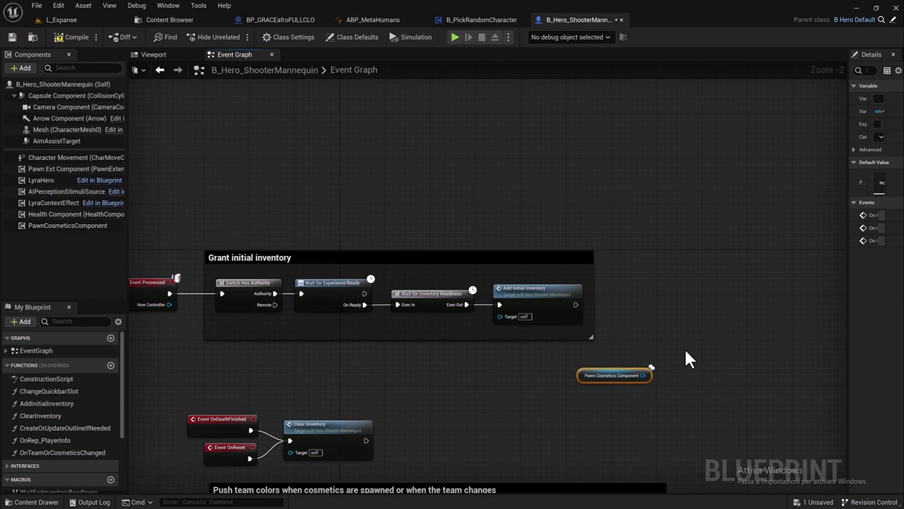
{"action": "left_click_drag", "start_coordinate": [642, 375], "coordinate": [648, 303]}
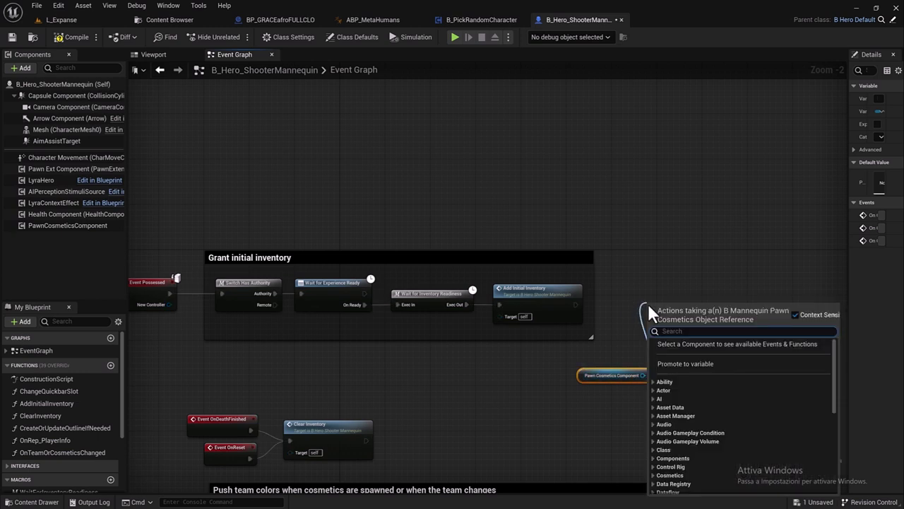
{"action": "type", "text": "add cha"}
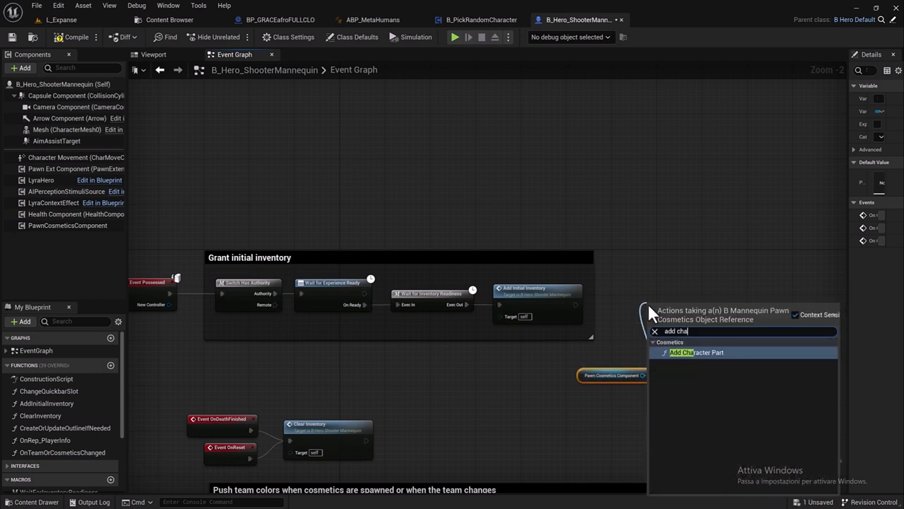
{"action": "type", "text": "ra"}
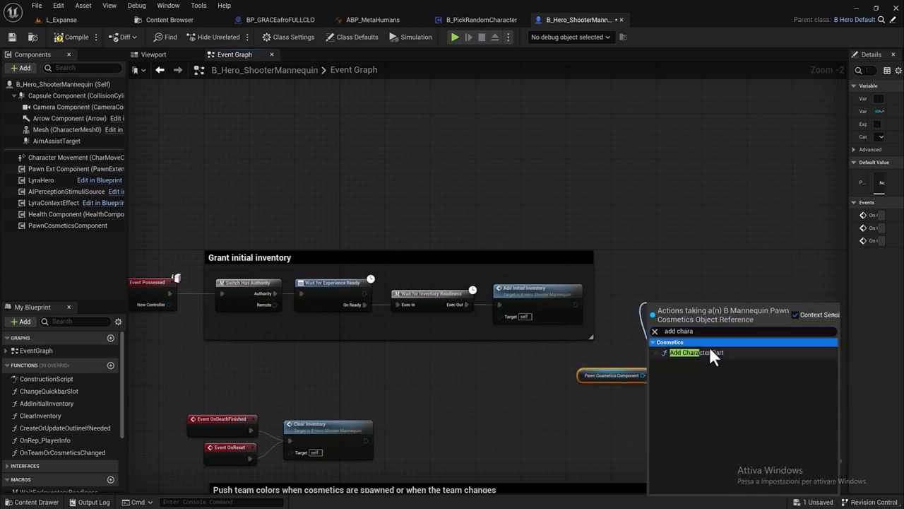
{"action": "left_click", "coordinate": [709, 352]}
{"action": "mouse_move", "coordinate": [575, 305]}
{"action": "left_mouse_down"}
{"action": "mouse_move", "coordinate": [652, 319]}
{"action": "mouse_move", "coordinate": [685, 299]}
{"action": "left_mouse_up"}
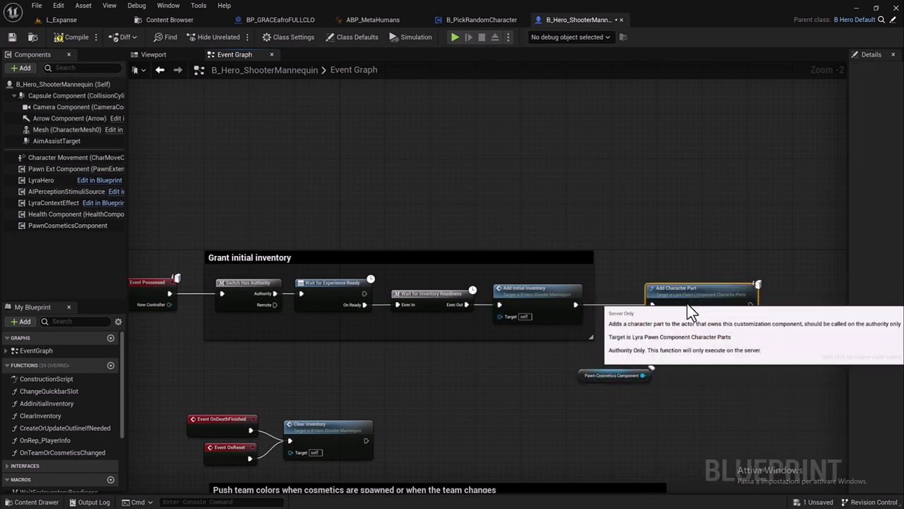
{"action": "mouse_move", "coordinate": [596, 373]}
{"action": "left_mouse_down"}
{"action": "mouse_move", "coordinate": [652, 351]}
{"action": "mouse_move", "coordinate": [651, 339]}
{"action": "mouse_move", "coordinate": [615, 374]}
{"action": "left_mouse_up"}
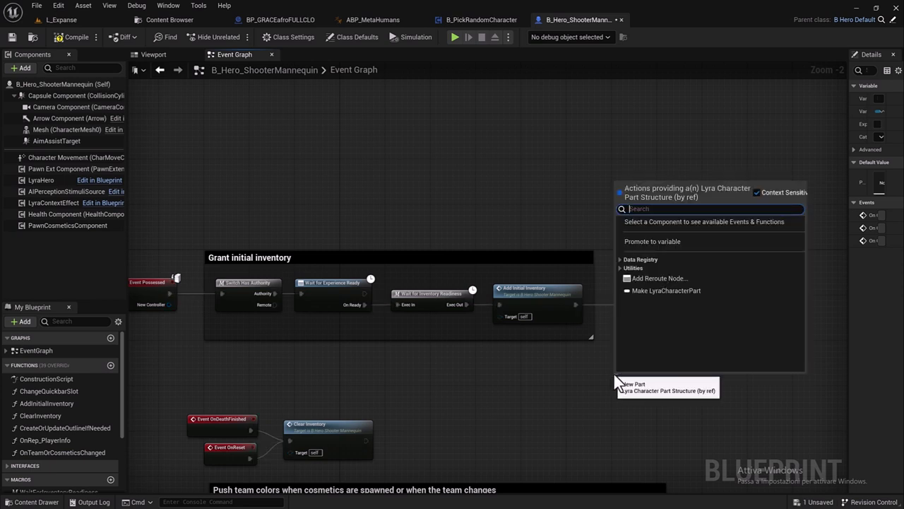
Feed New Part from a Make LyraCharacterPart node with Part Class set to B_Quinn.
{"action": "type", "text": "make"}
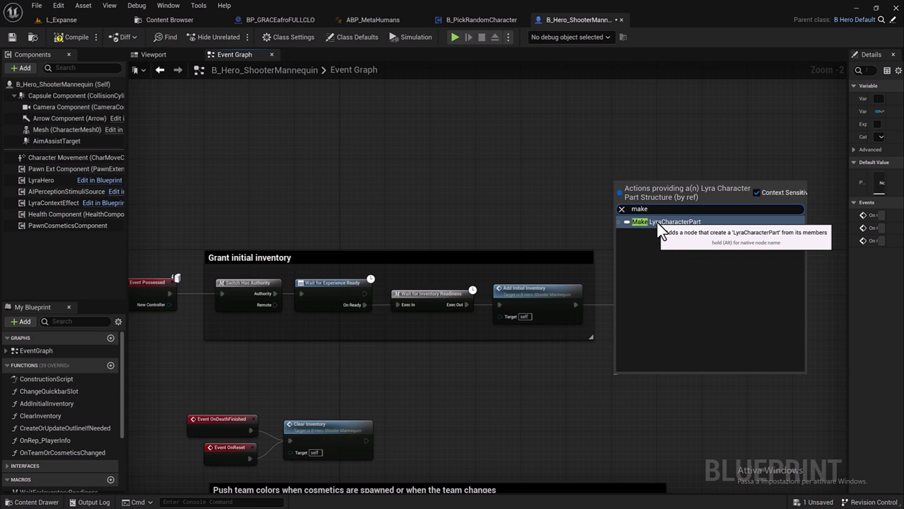
{"action": "left_click", "coordinate": [659, 229]}
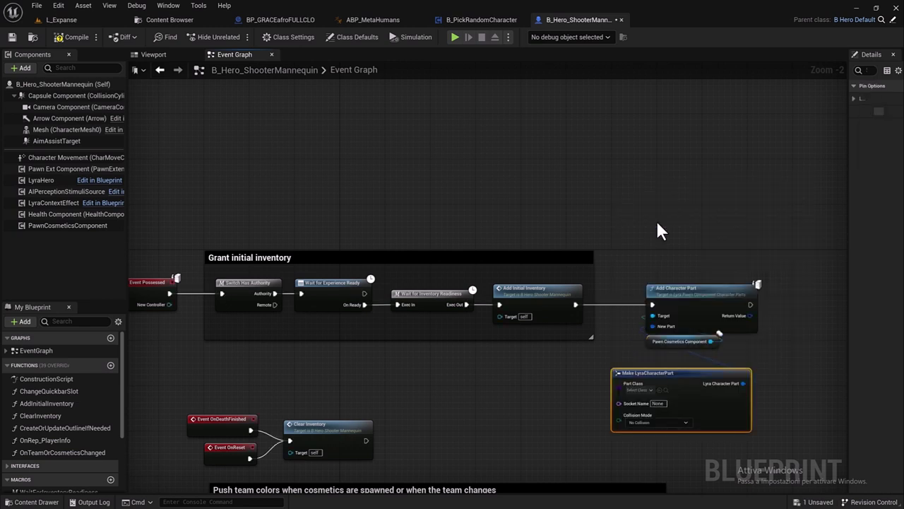
{"action": "left_click_drag", "start_coordinate": [654, 381], "coordinate": [542, 362]}
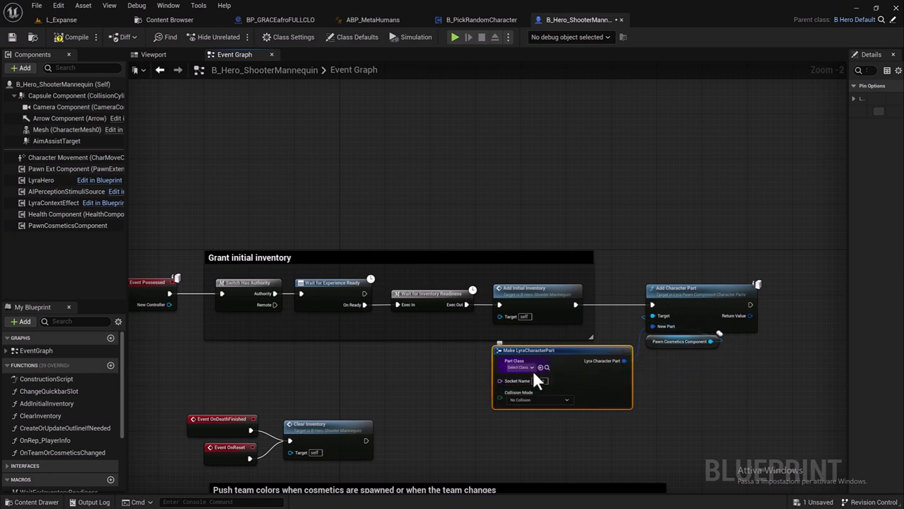
{"action": "left_click", "coordinate": [532, 368]}
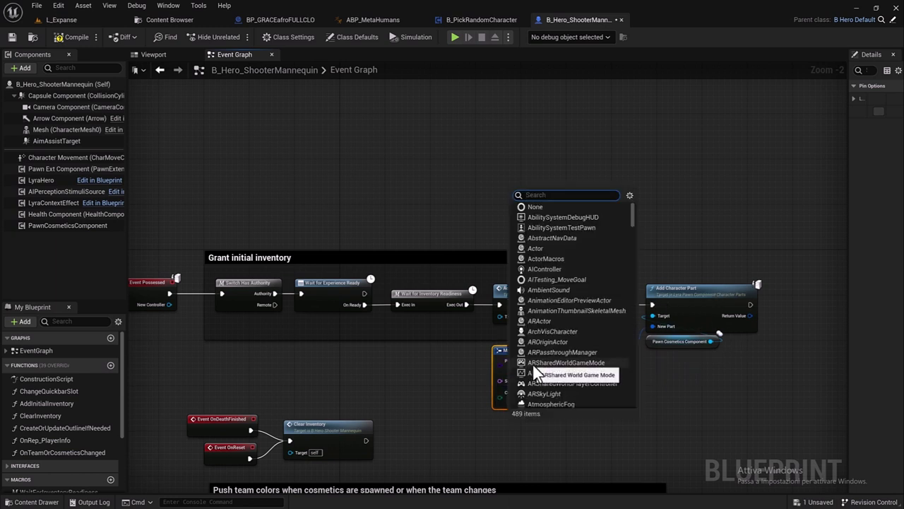
{"action": "type", "text": "quinn"}
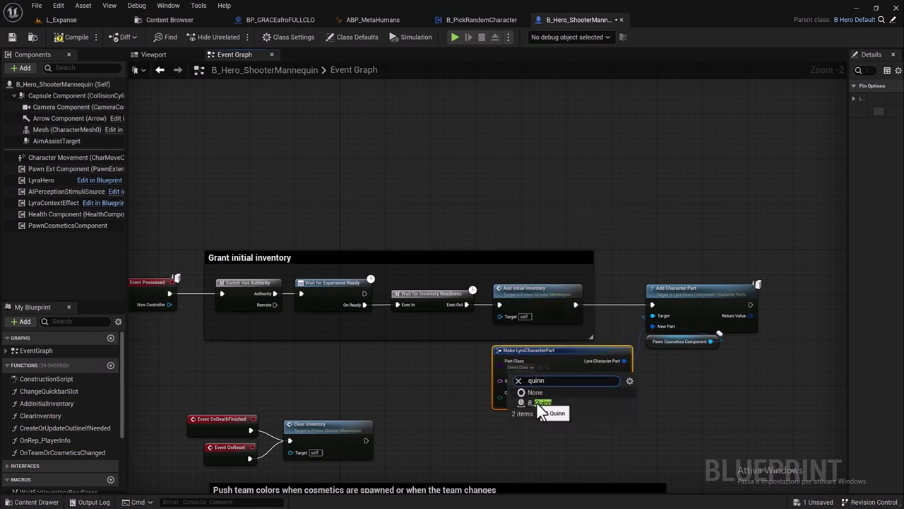
{"action": "left_click", "coordinate": [544, 403]}
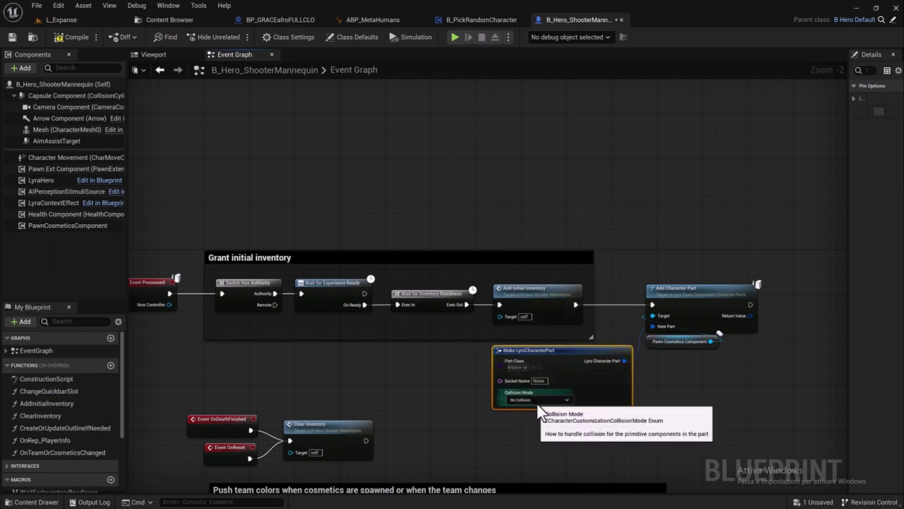
{"action": "right_click_drag", "start_coordinate": [731, 226], "coordinate": [537, 214]}
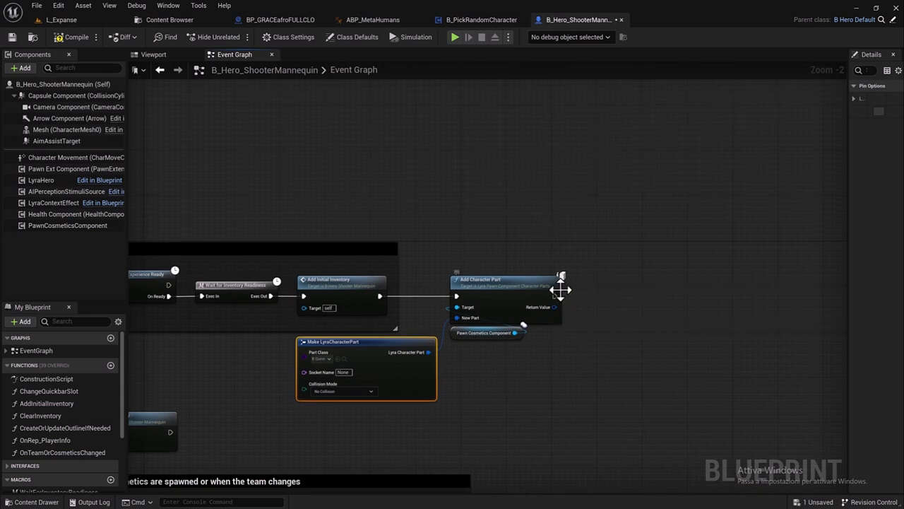
{"action": "left_click_drag", "start_coordinate": [555, 296], "coordinate": [583, 298]}
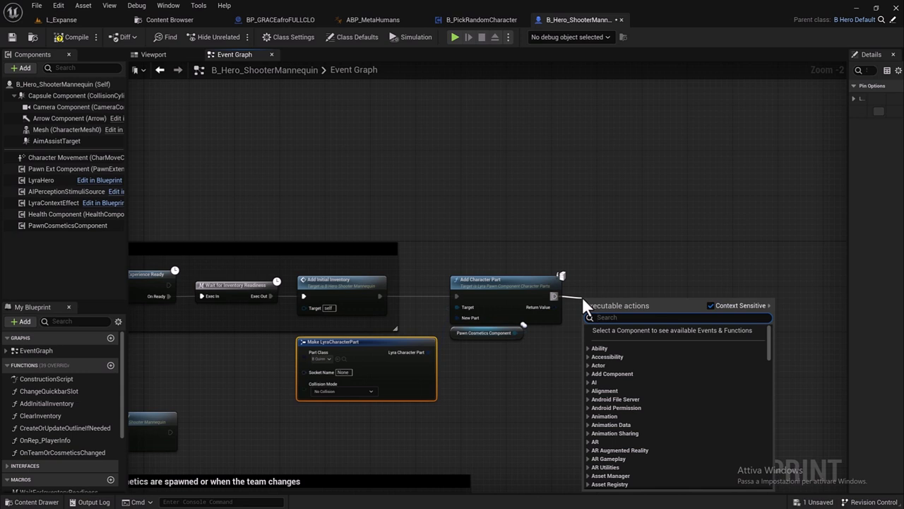
Add a Link Anim Class Layers node and connect a Mesh getter to its Target.
{"action": "type", "text": "link"}
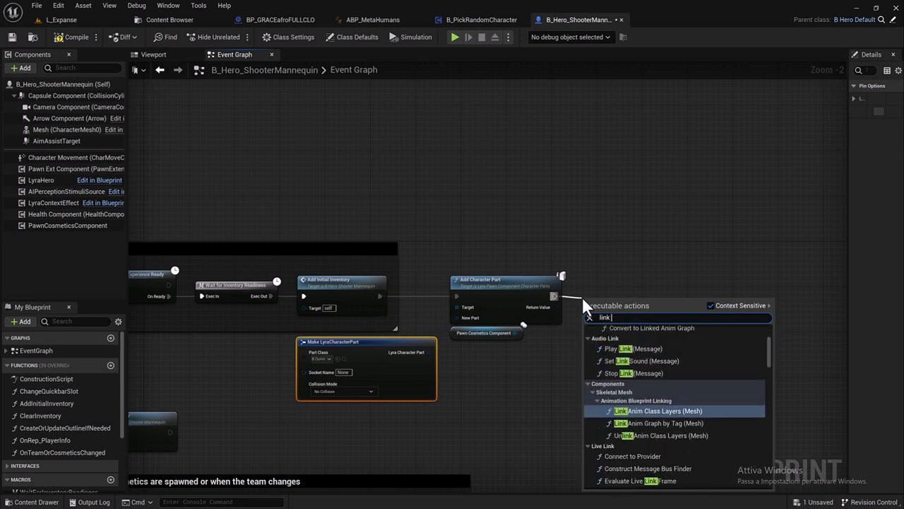
{"action": "type", "text": " anim"}
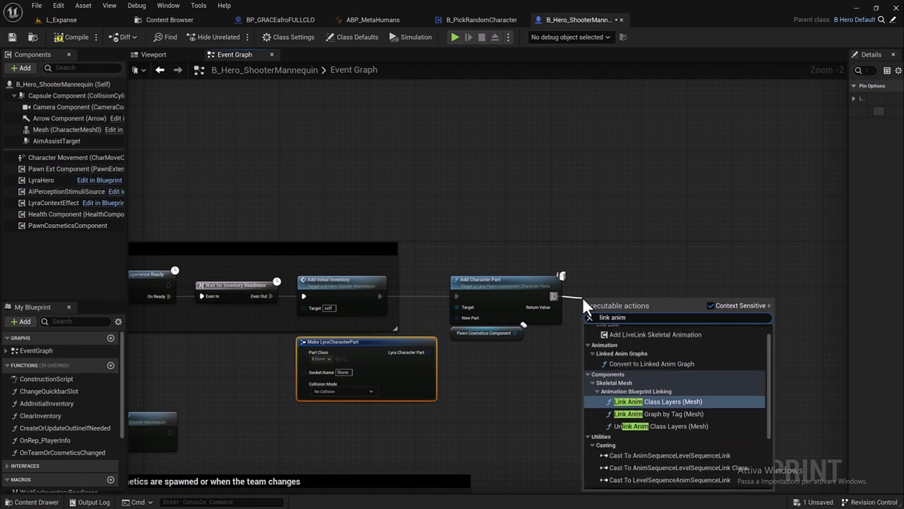
{"action": "type", "text": "cl"}
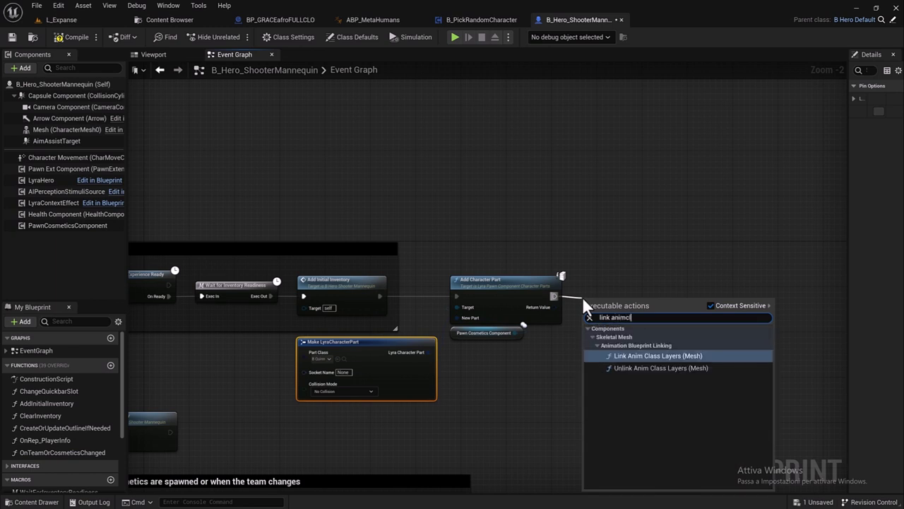
{"action": "type", "text": "ass la"}
{"action": "left_click", "coordinate": [639, 357]}
{"action": "left_click_drag", "start_coordinate": [628, 308], "coordinate": [638, 280]}
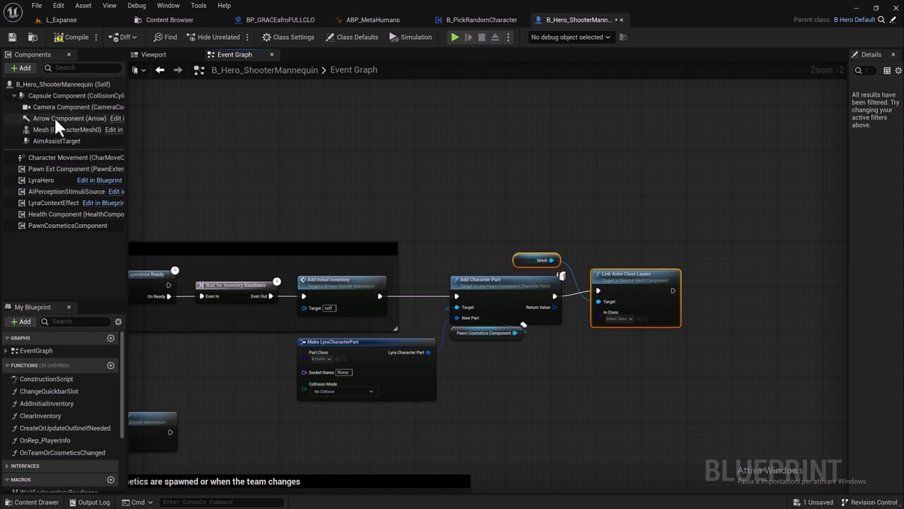
{"action": "mouse_move", "coordinate": [33, 127]}
{"action": "left_mouse_down"}
{"action": "mouse_move", "coordinate": [520, 261]}
{"action": "mouse_move", "coordinate": [608, 339]}
{"action": "left_mouse_up"}
{"action": "left_click", "coordinate": [520, 261]}
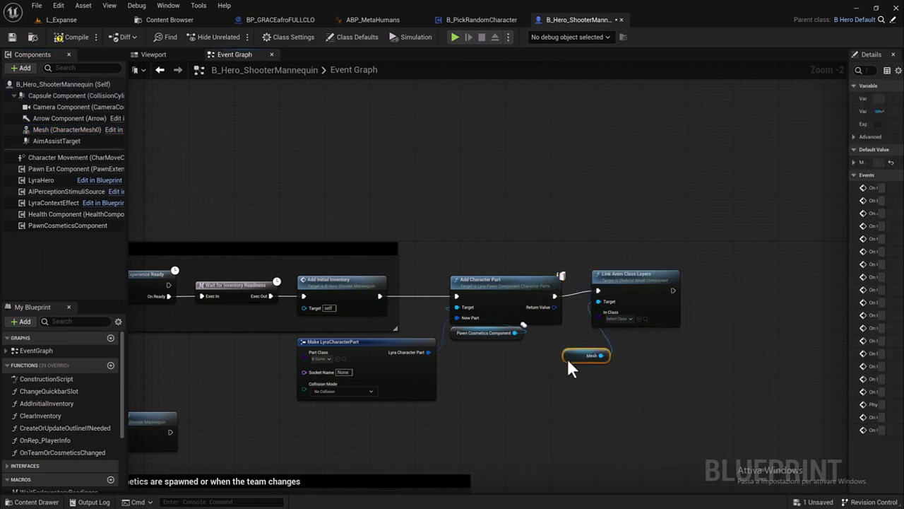
{"action": "left_click", "coordinate": [634, 313], "text": "shift"}
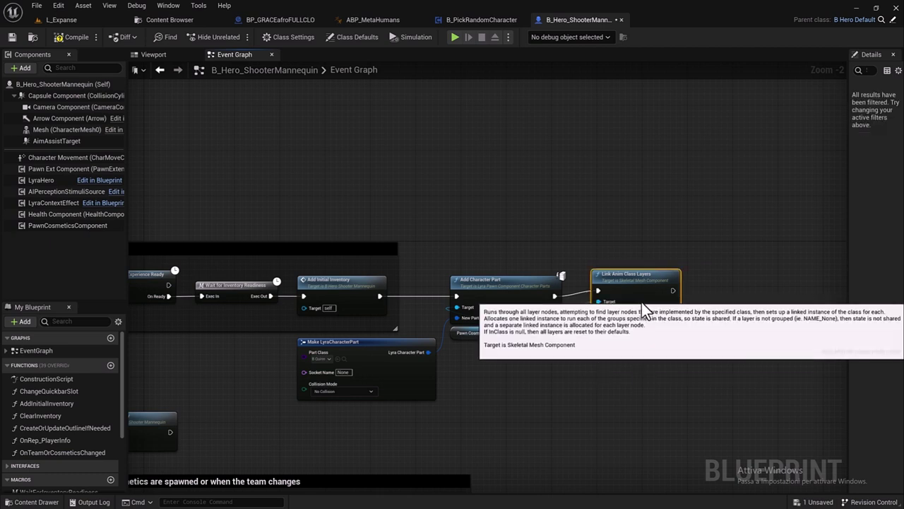
{"action": "left_click_drag", "start_coordinate": [641, 301], "coordinate": [638, 307]}
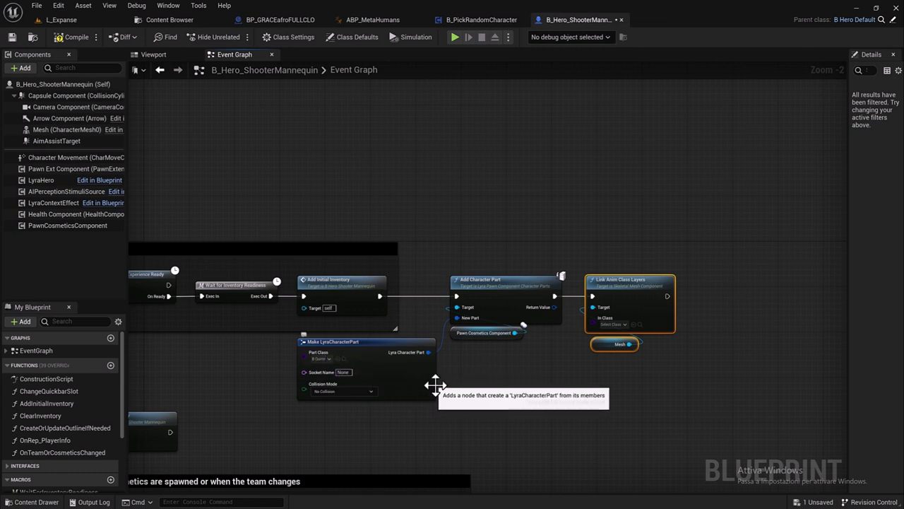
Set Link Anim Class Layers' In Class to ABP_PistolAnimLayers_Feminine.
{"action": "left_click", "coordinate": [623, 325]}
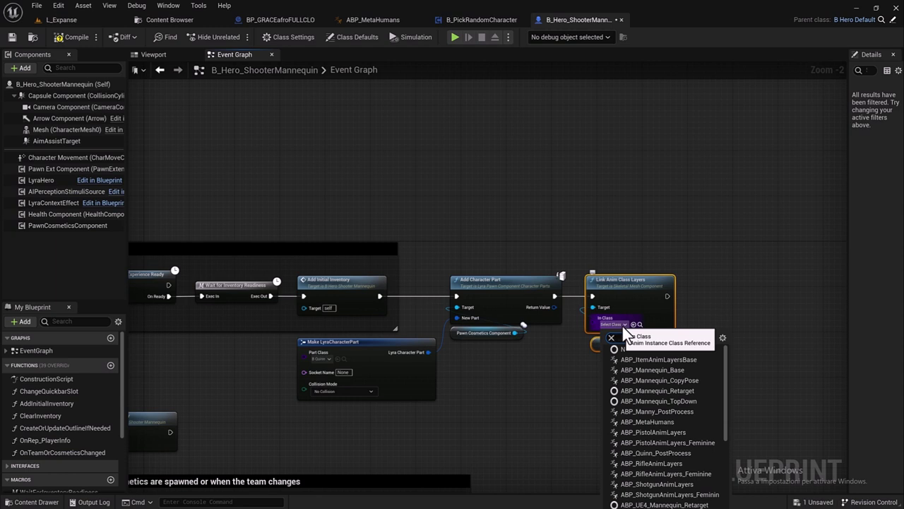
{"action": "type", "text": "femi"}
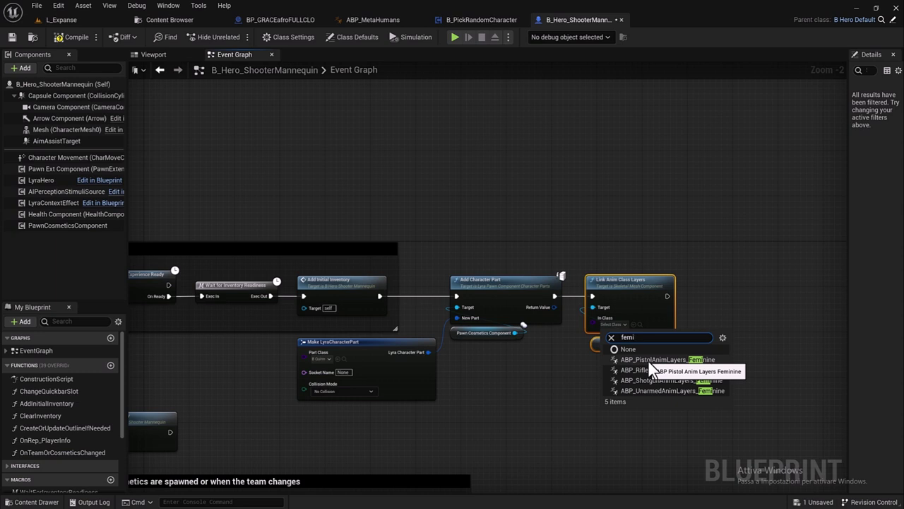
{"action": "left_click", "coordinate": [696, 359]}
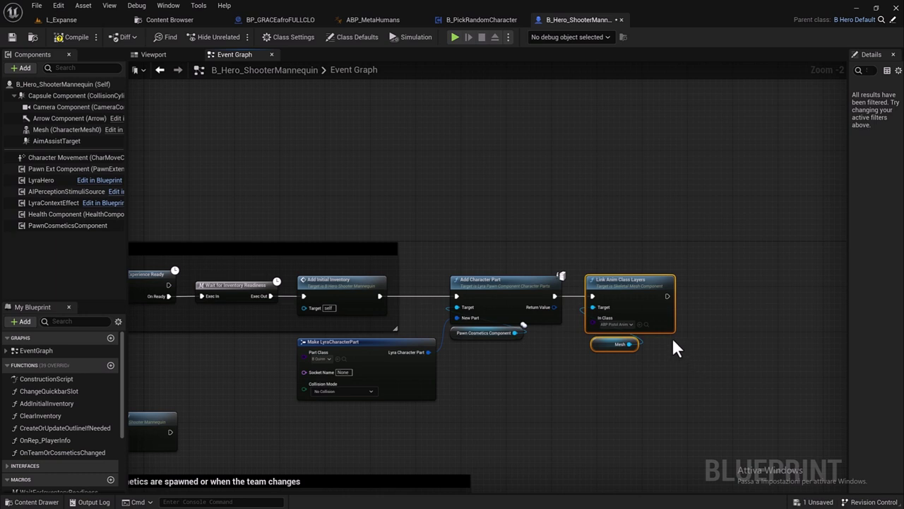
Chain Add Initial Inventory after the layer link, compile, and return to the L_Expanse level.
{"action": "left_click_drag", "start_coordinate": [668, 296], "coordinate": [693, 290]}
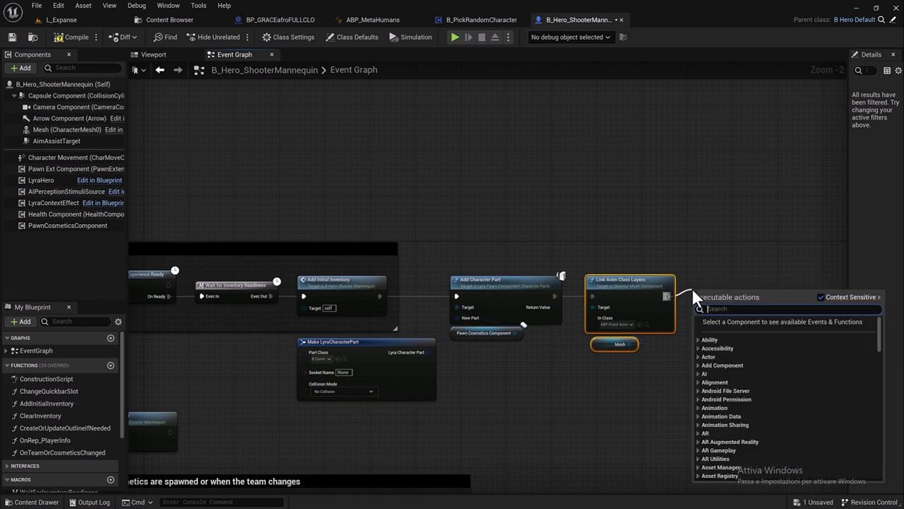
{"action": "type", "text": "add"}
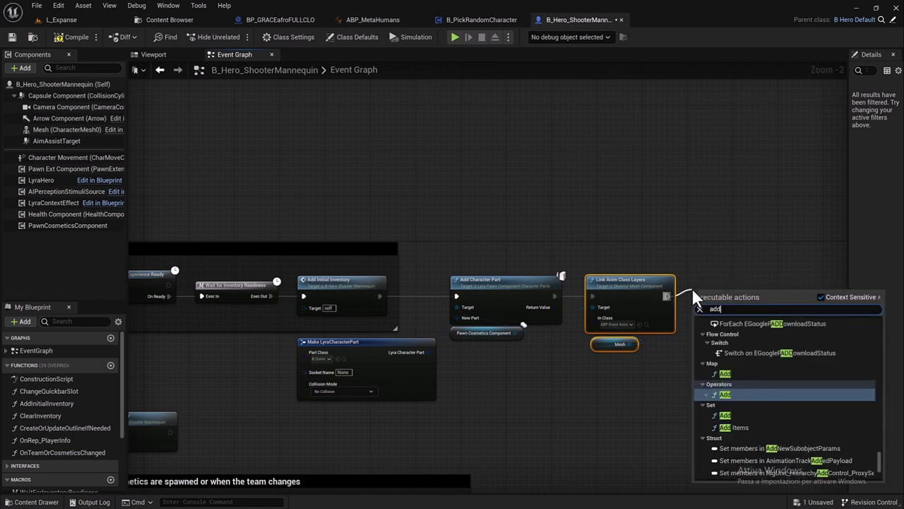
{"action": "type", "text": " ini"}
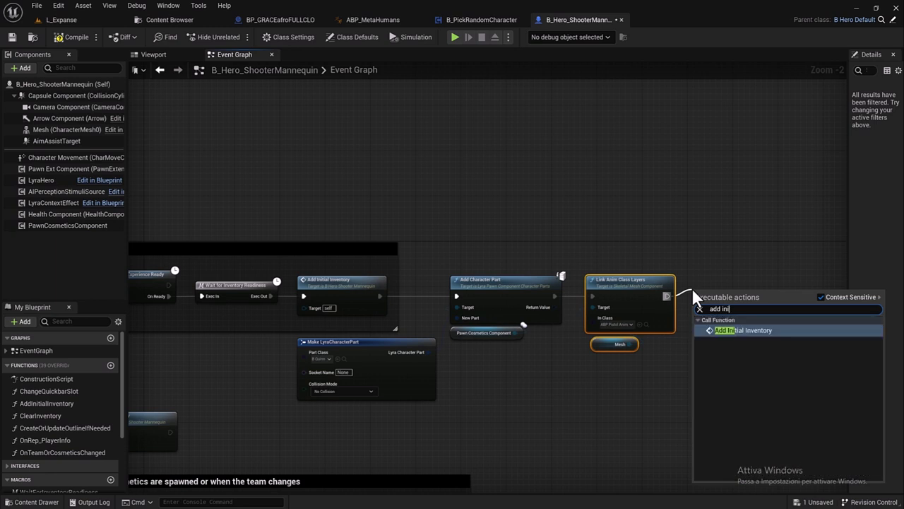
{"action": "left_click", "coordinate": [754, 332]}
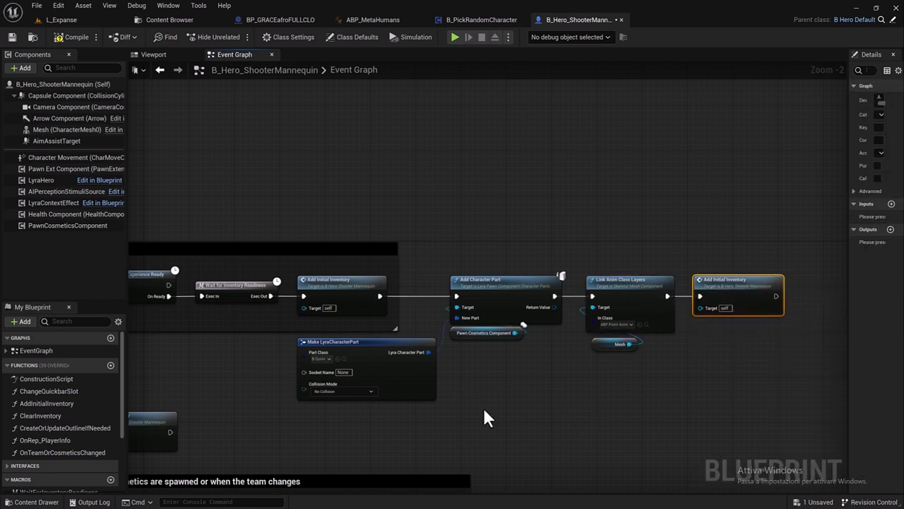
{"action": "left_click", "coordinate": [68, 39]}
{"action": "left_click", "coordinate": [91, 18]}
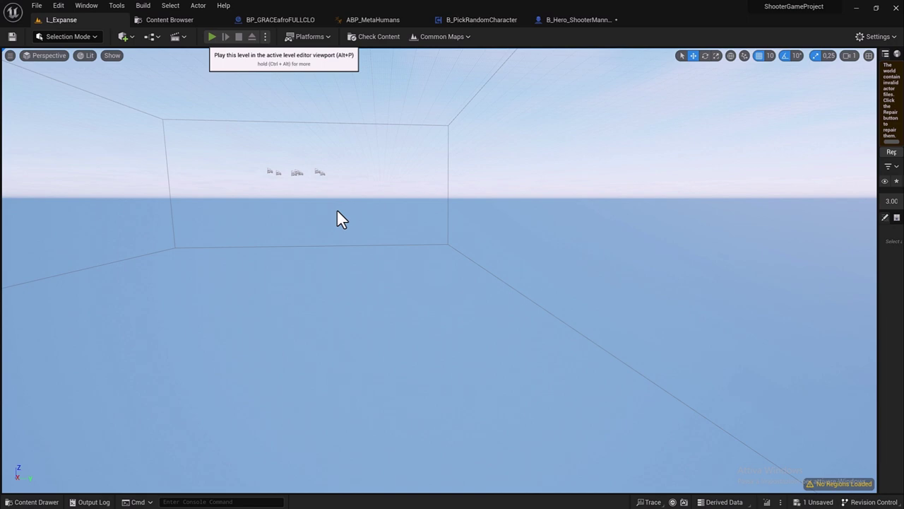
Play L_Expanse in the editor and run the updated hero around with A and W.
{"action": "key", "text": "alt+p"}
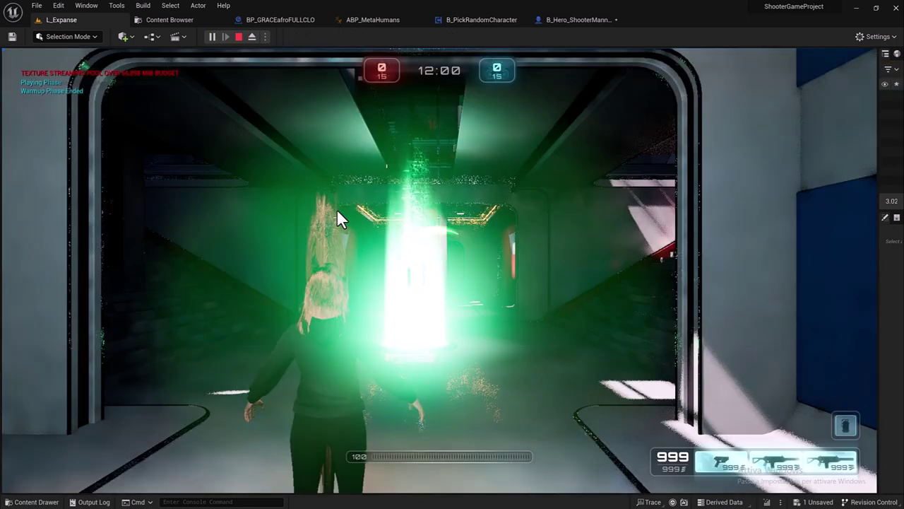
{"action": "key", "text": "a"}
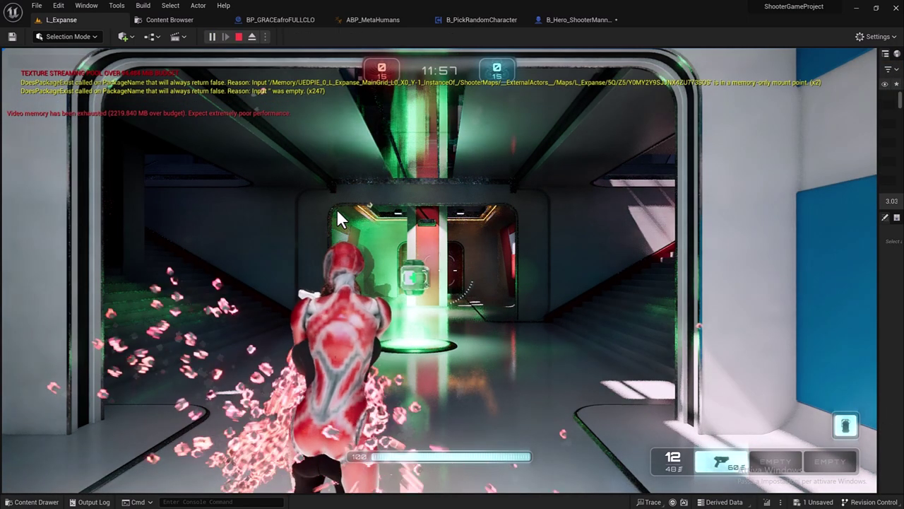
{"action": "key", "text": "a"}
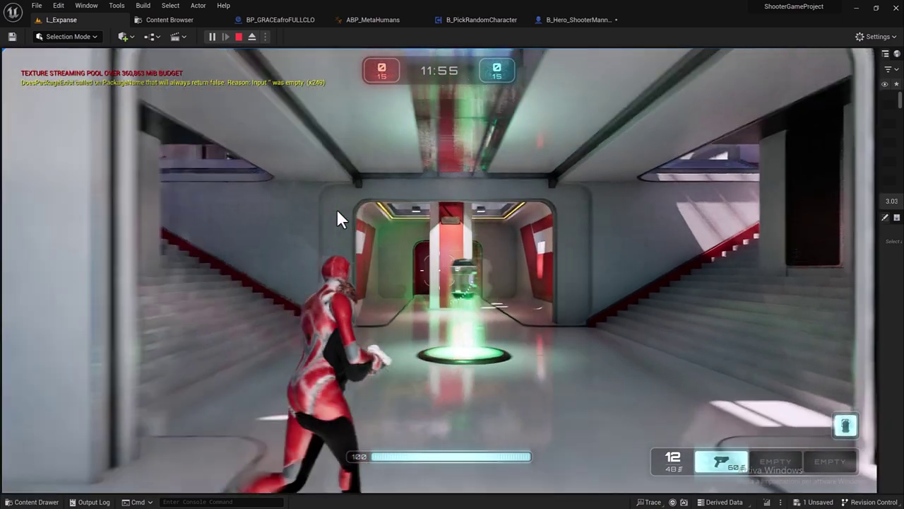
{"action": "key", "text": "w"}
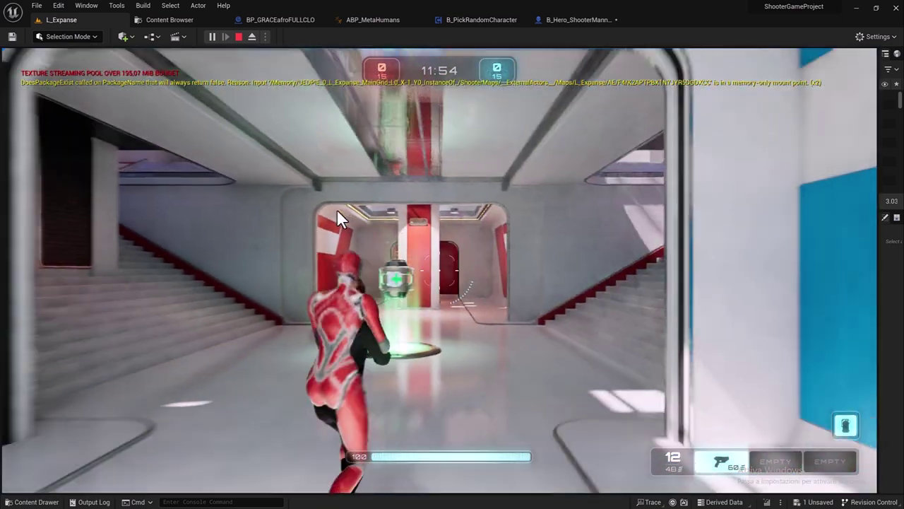
{"action": "key", "text": "w"}
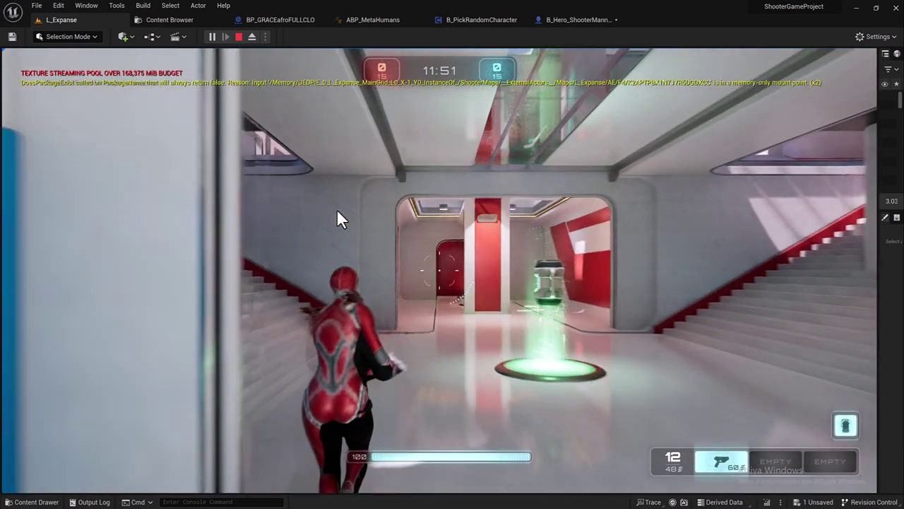
{"action": "key", "text": "w"}
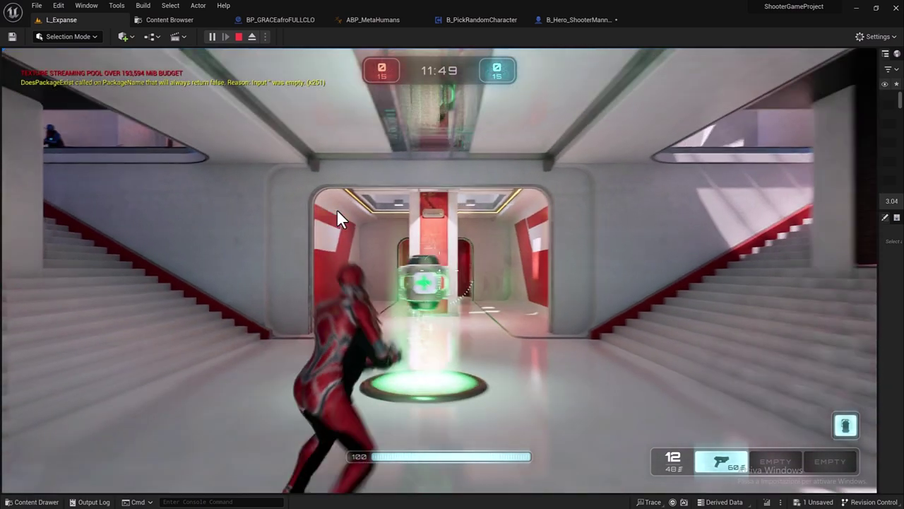
{"action": "key", "text": "w"}
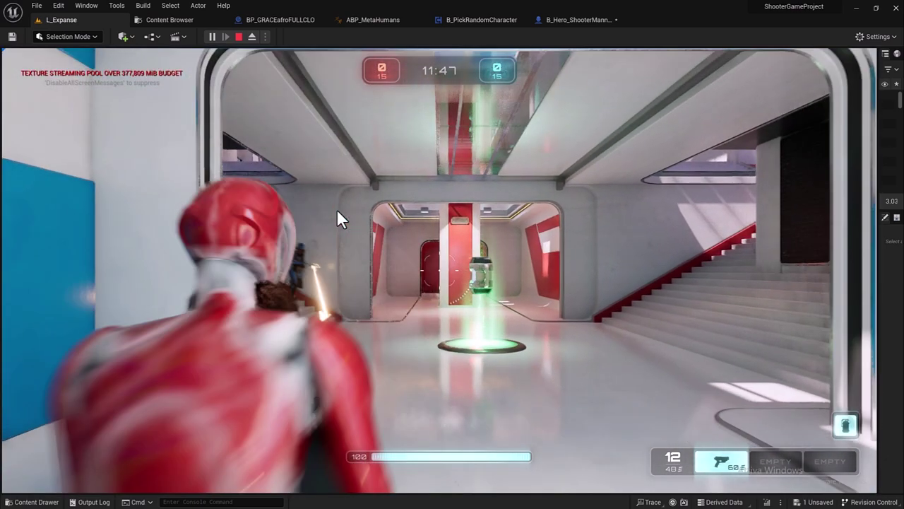
Stop the play session and return to the B_Hero_ShooterMannequin blueprint.
{"action": "key", "text": "Escape"}
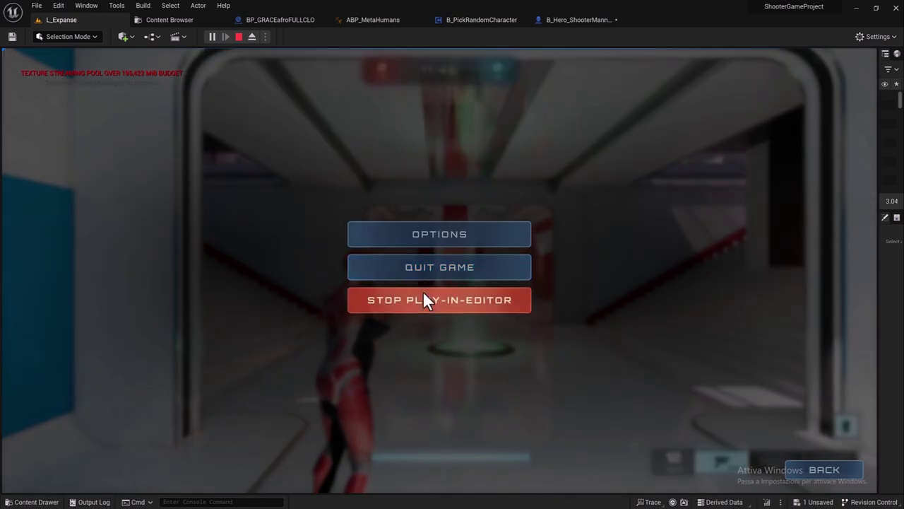
{"action": "left_click", "coordinate": [424, 297]}
{"action": "left_click", "coordinate": [569, 20]}
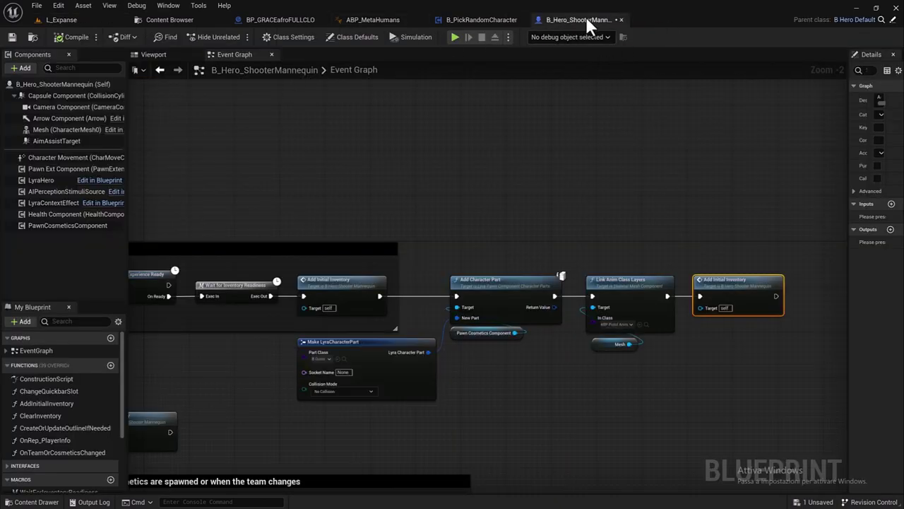
Browse from the B_Quinn part class in Make LyraCharacterPart to its asset in Characters > Cosmetics.
{"action": "right_click_drag", "start_coordinate": [362, 341], "coordinate": [411, 255]}
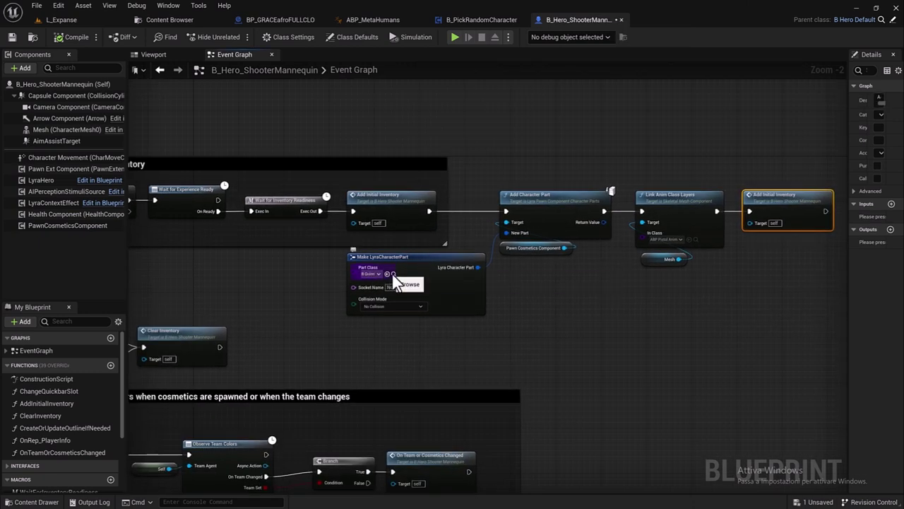
{"action": "left_click", "coordinate": [394, 274]}
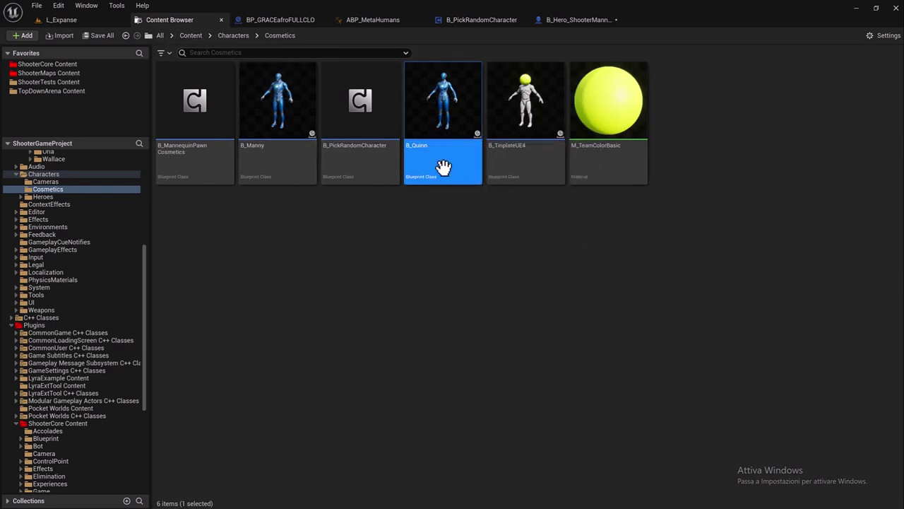
{"action": "mouse_move", "coordinate": [441, 166]}
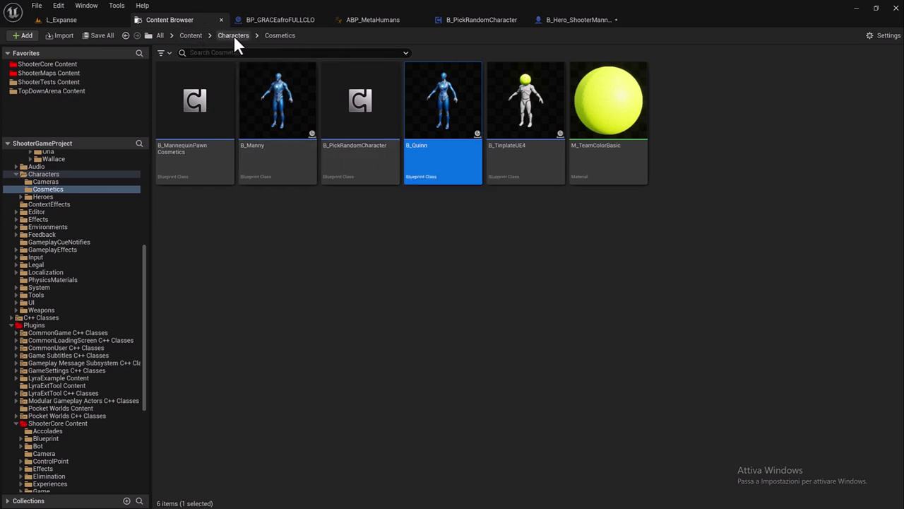
Open B_Quinn and enable Hidden in Game on its MeshComponent.
{"action": "double_click", "coordinate": [434, 169]}
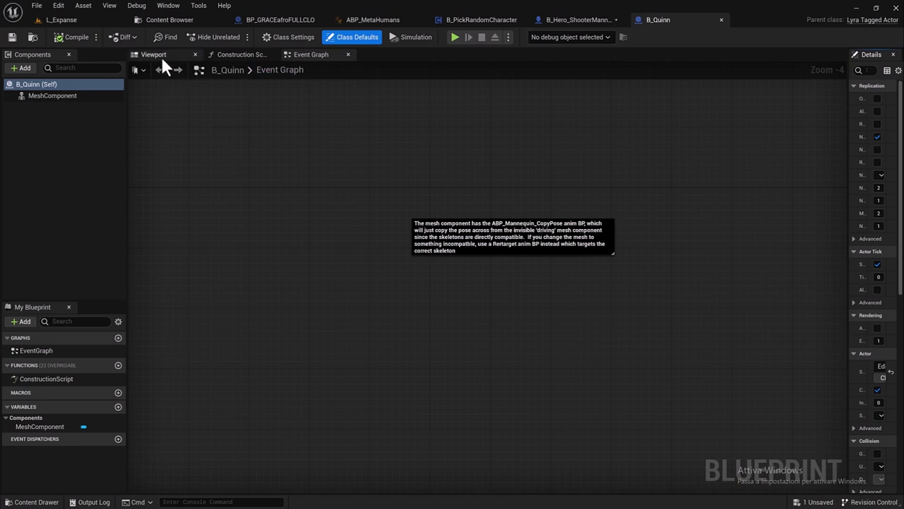
{"action": "left_click", "coordinate": [162, 57]}
{"action": "left_click", "coordinate": [46, 95]}
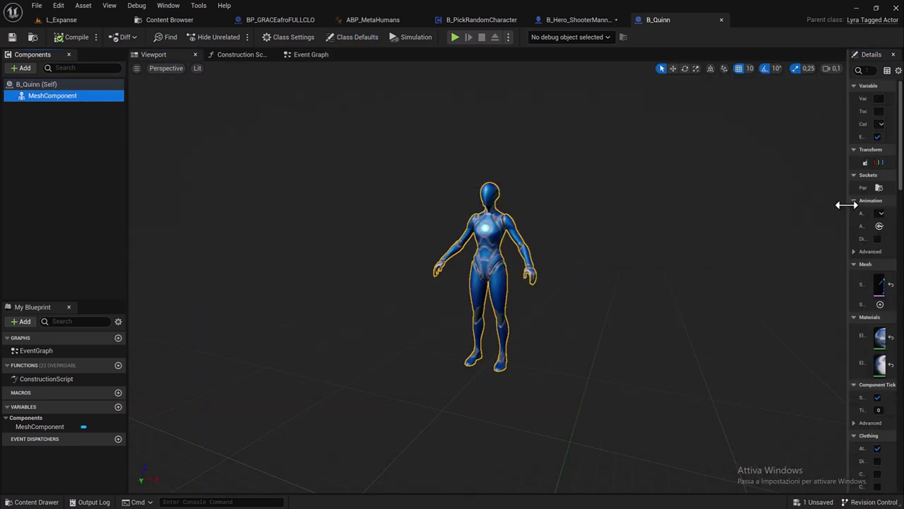
{"action": "left_click_drag", "start_coordinate": [849, 204], "coordinate": [693, 202]}
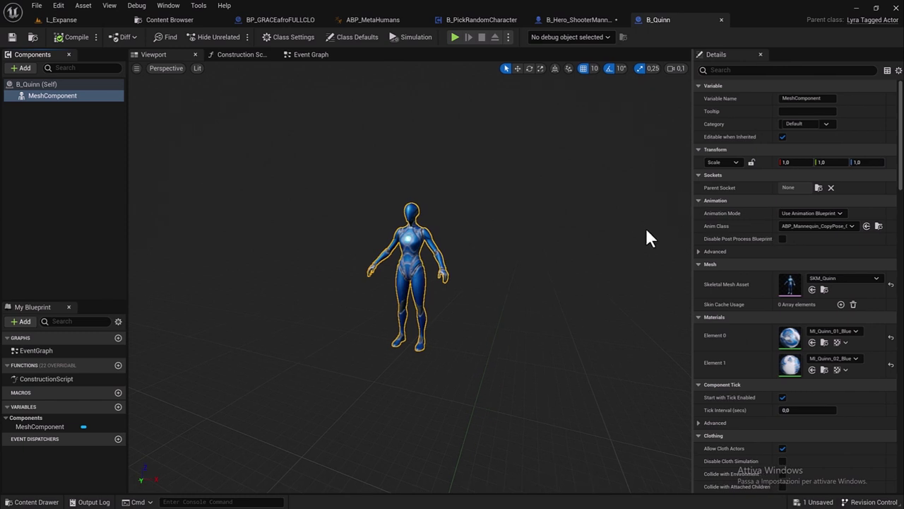
{"action": "left_click", "coordinate": [774, 70]}
{"action": "type", "text": "hi"}
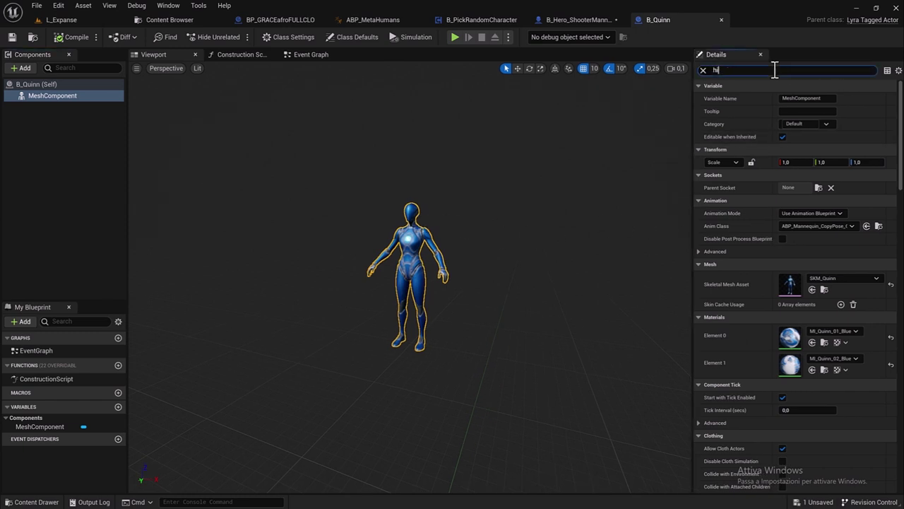
{"action": "type", "text": "dden"}
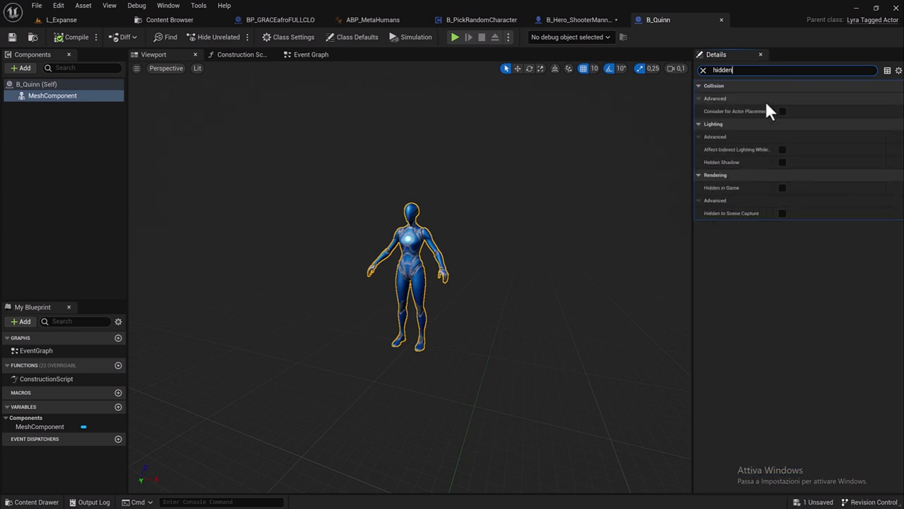
{"action": "left_click", "coordinate": [782, 188]}
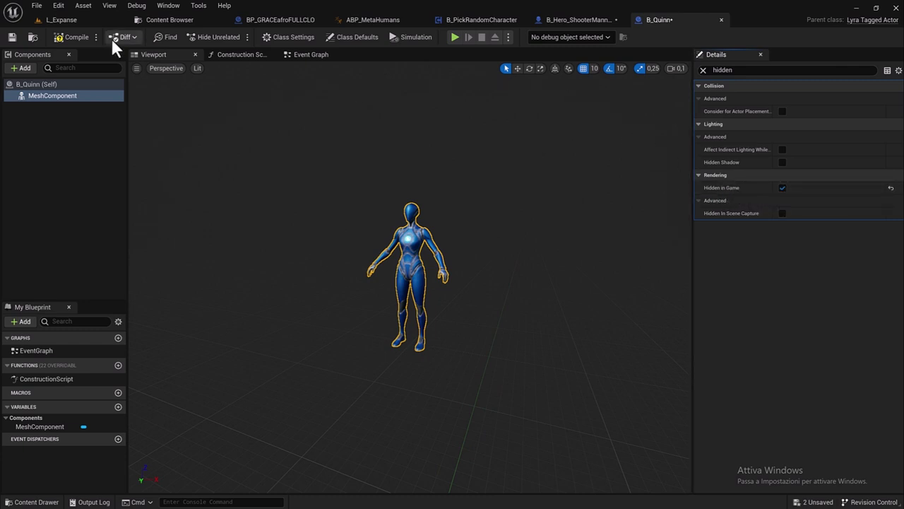
Save both the B_Quinn and B_Hero_ShooterMannequin blueprints.
{"action": "left_click", "coordinate": [12, 37]}
{"action": "left_click", "coordinate": [562, 20]}
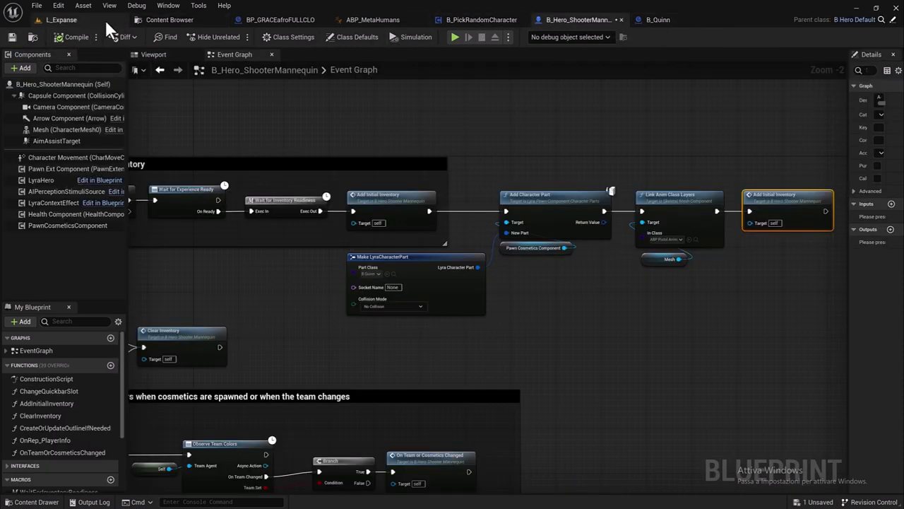
{"action": "left_click", "coordinate": [13, 36]}
{"action": "left_click", "coordinate": [163, 19]}
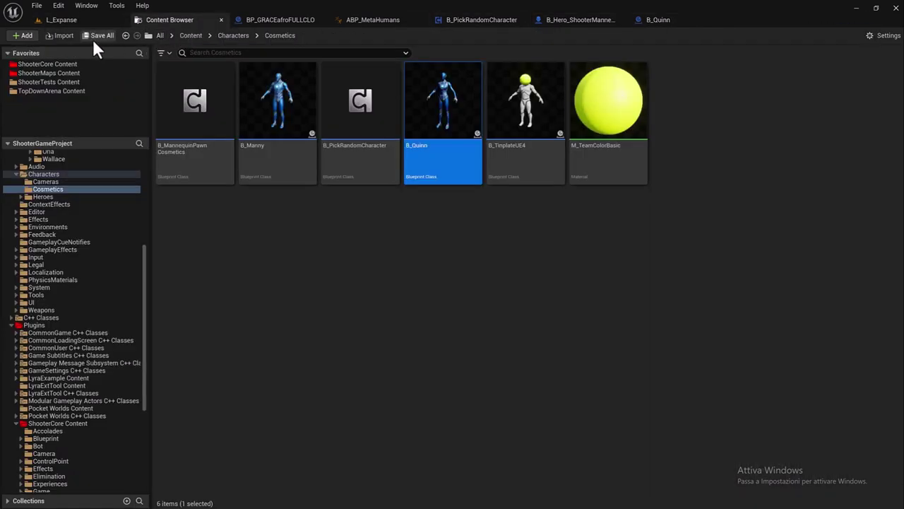
Switch to L_Expanse and run the MetaHuman hero up the stairs and through the rooms.
{"action": "left_click", "coordinate": [66, 27]}
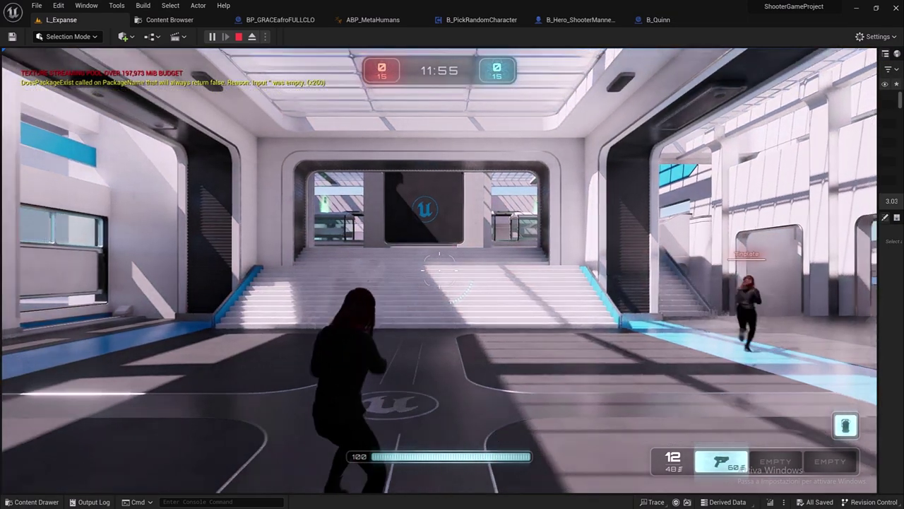
{"action": "key", "text": "w"}
{"action": "key", "text": "w"}
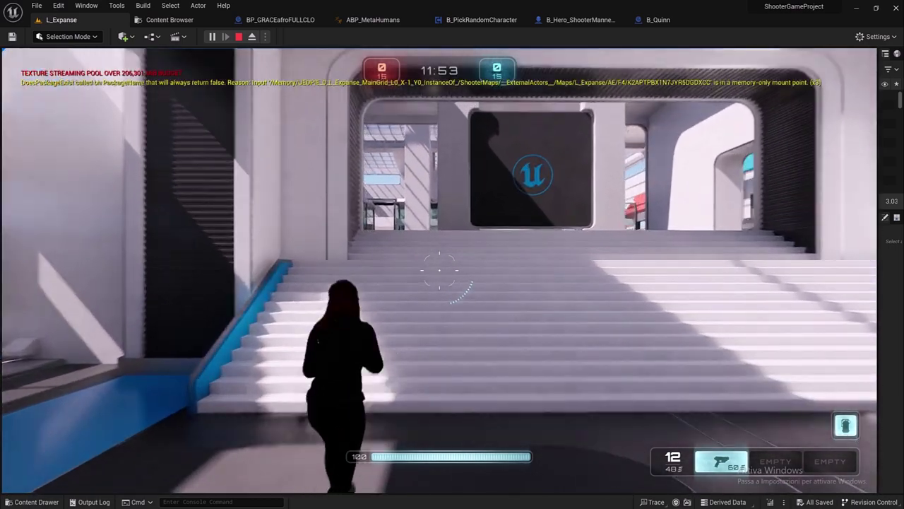
{"action": "key", "text": "w"}
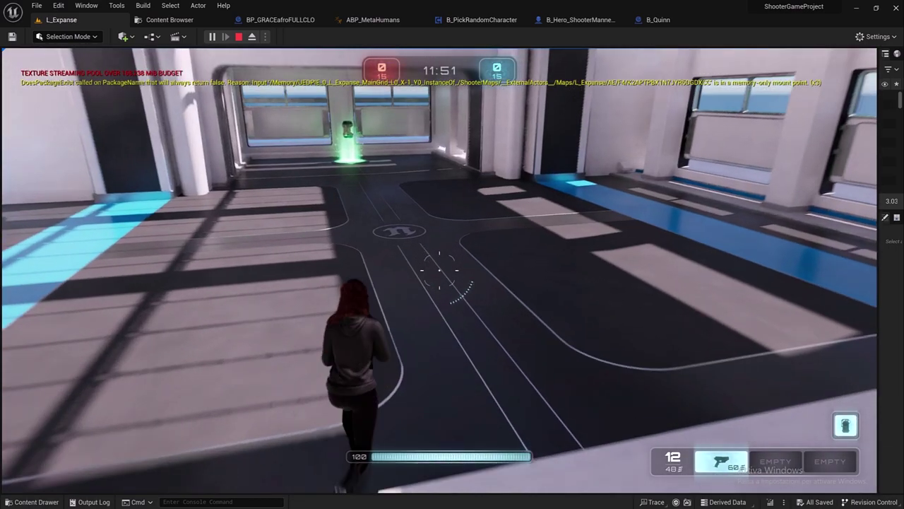
{"action": "key", "text": "w"}
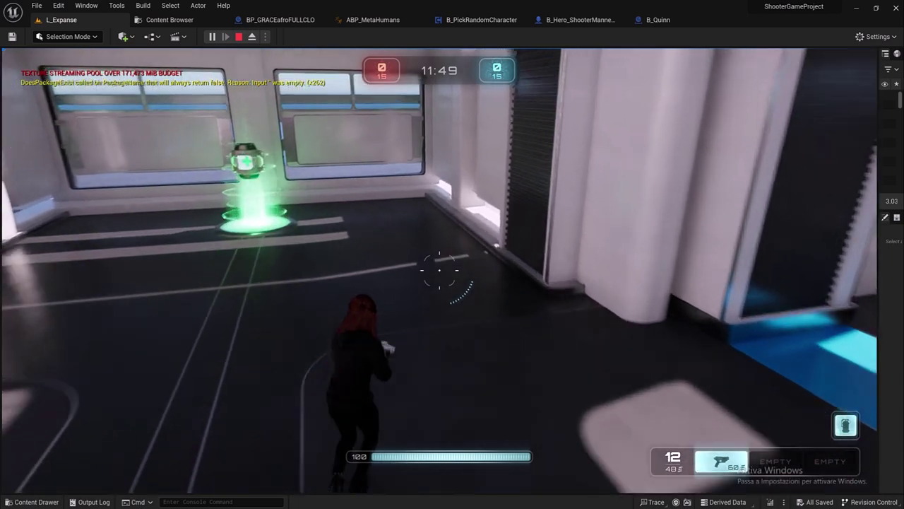
{"action": "key", "text": "w"}
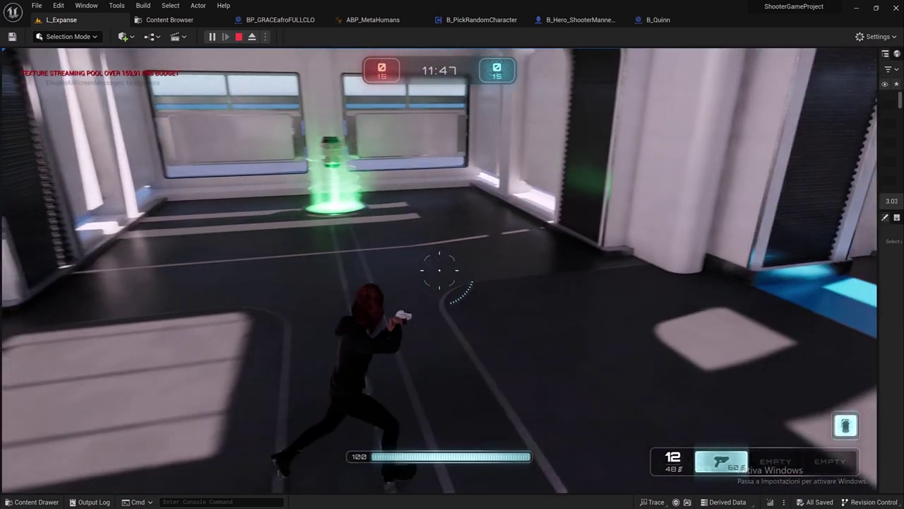
{"action": "key", "text": "w"}
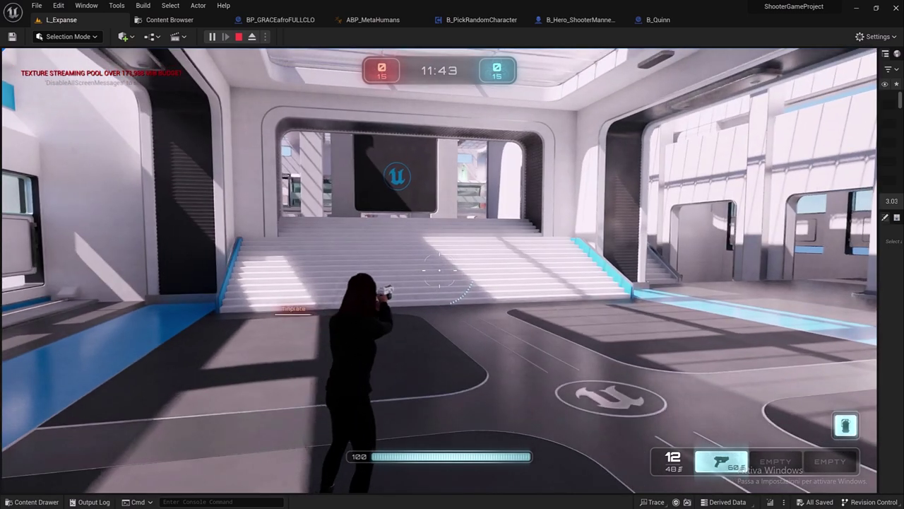
{"action": "key", "text": "w"}
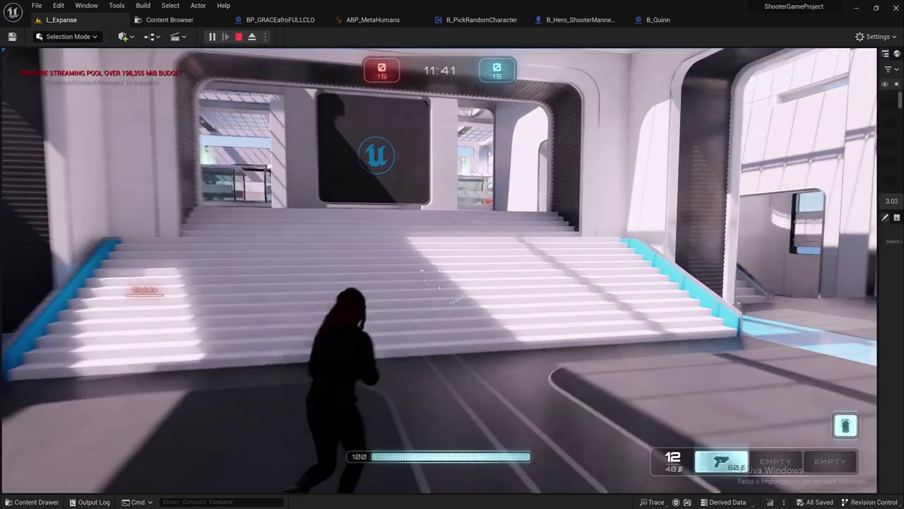
{"action": "key", "text": "w"}
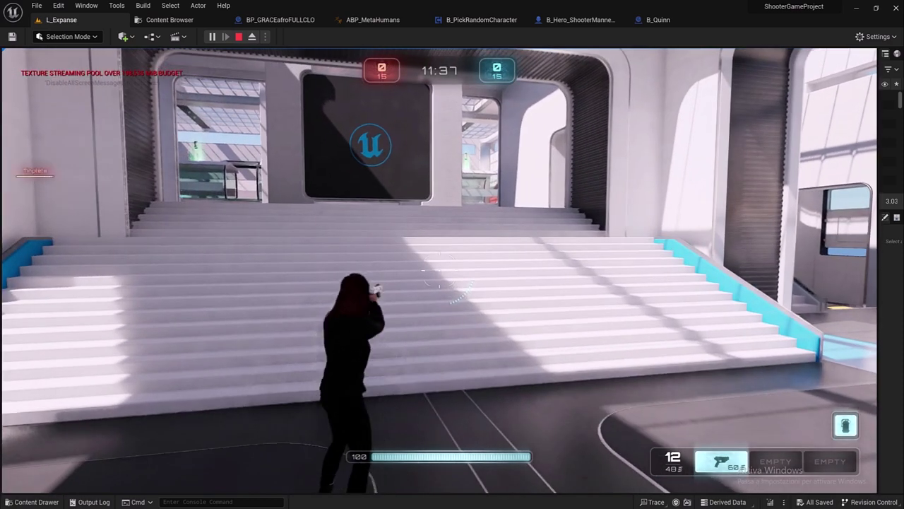
Run the hero up the central stairs, through the green pickup, and score a kill.
{"action": "key", "text": "w"}
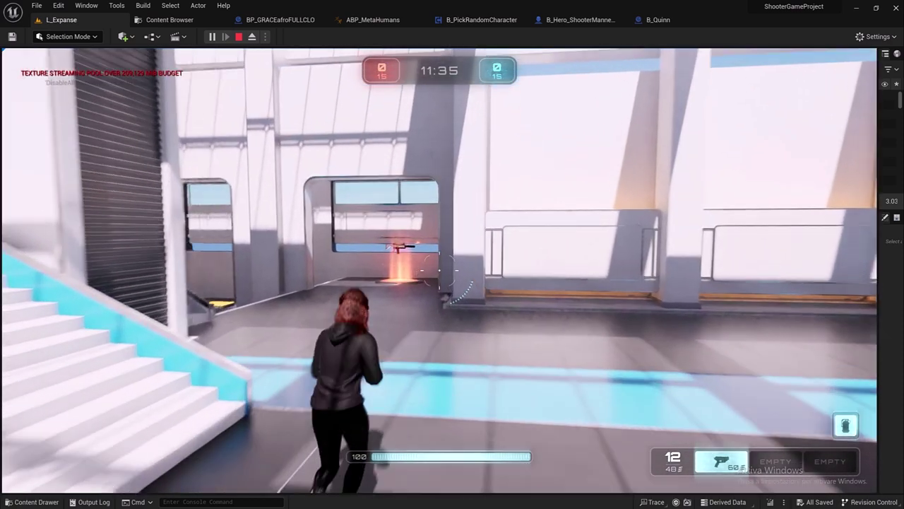
{"action": "key", "text": "w"}
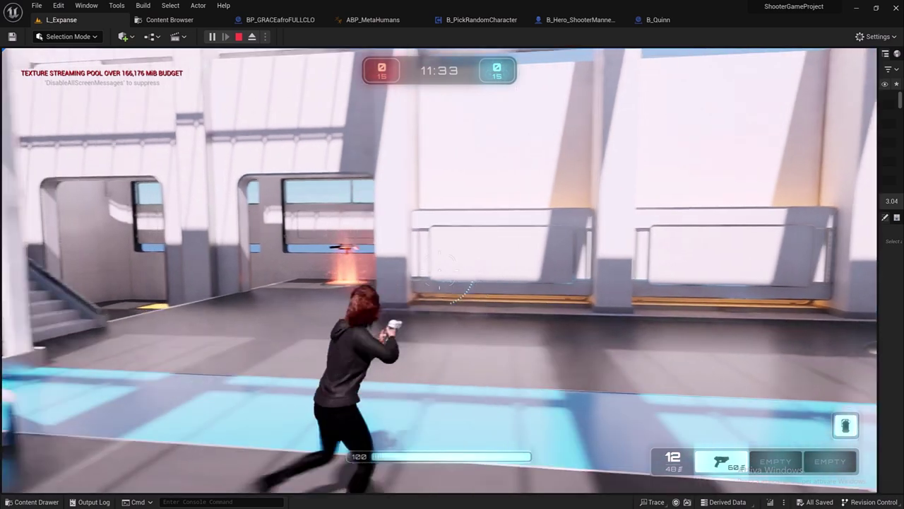
{"action": "key", "text": "w"}
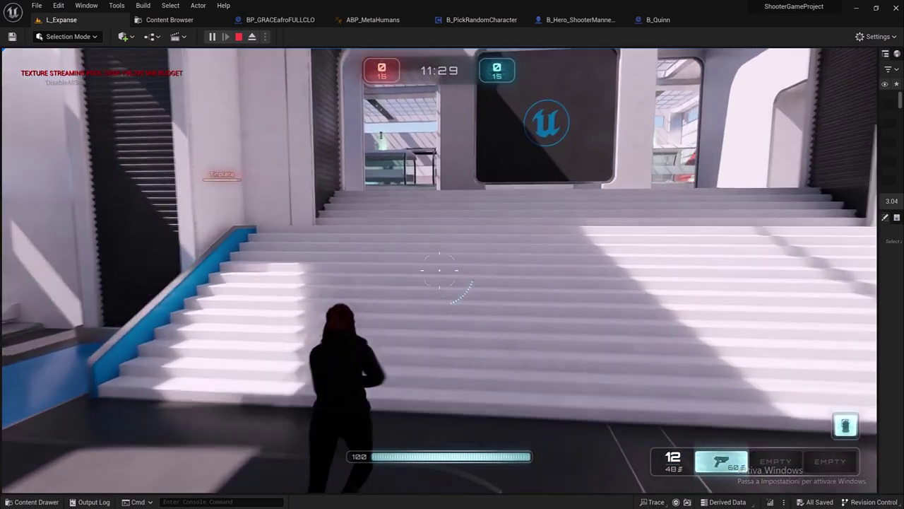
{"action": "key", "text": "w"}
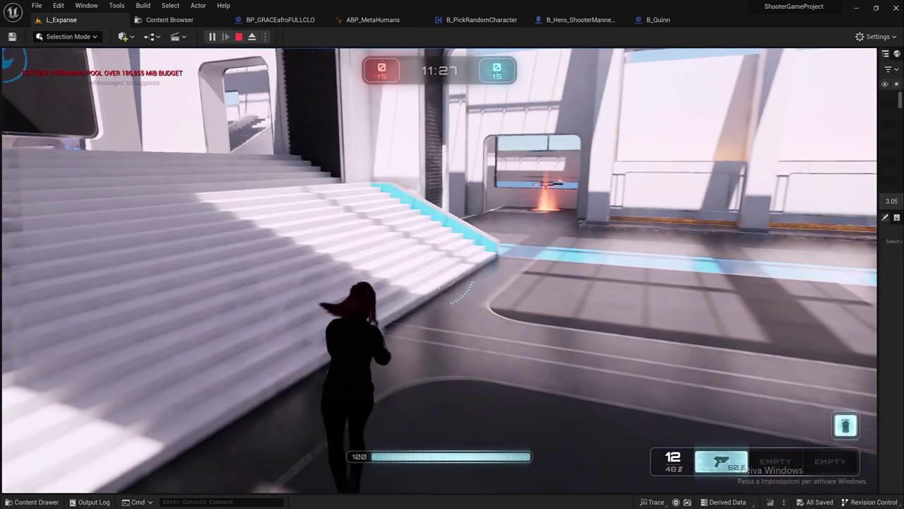
{"action": "key", "text": "w"}
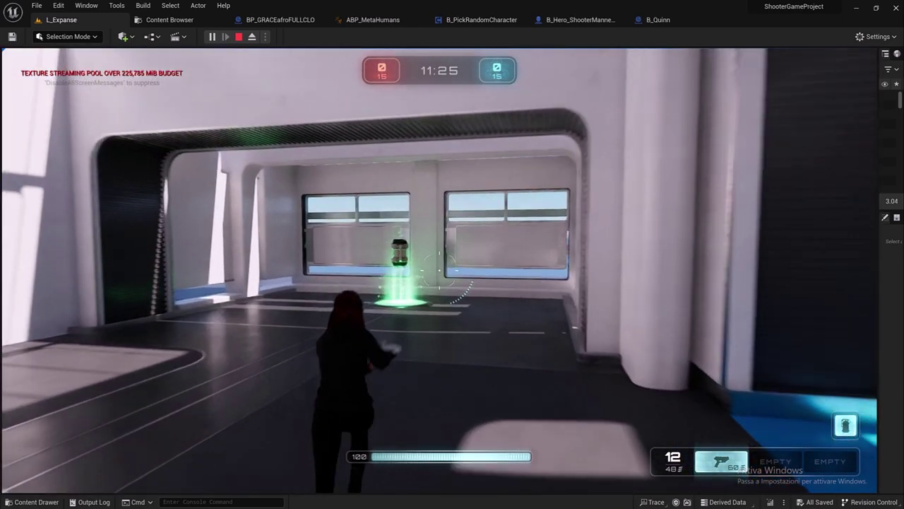
{"action": "key", "text": "w"}
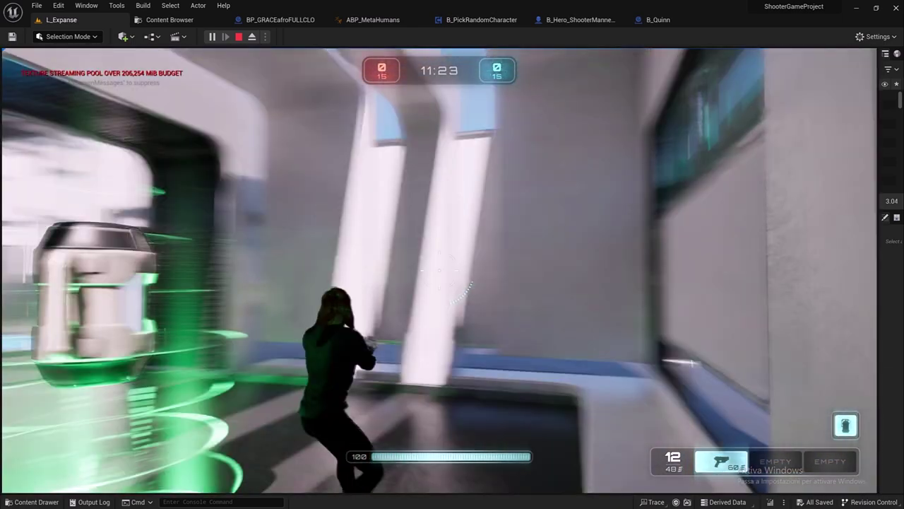
{"action": "key", "text": "w"}
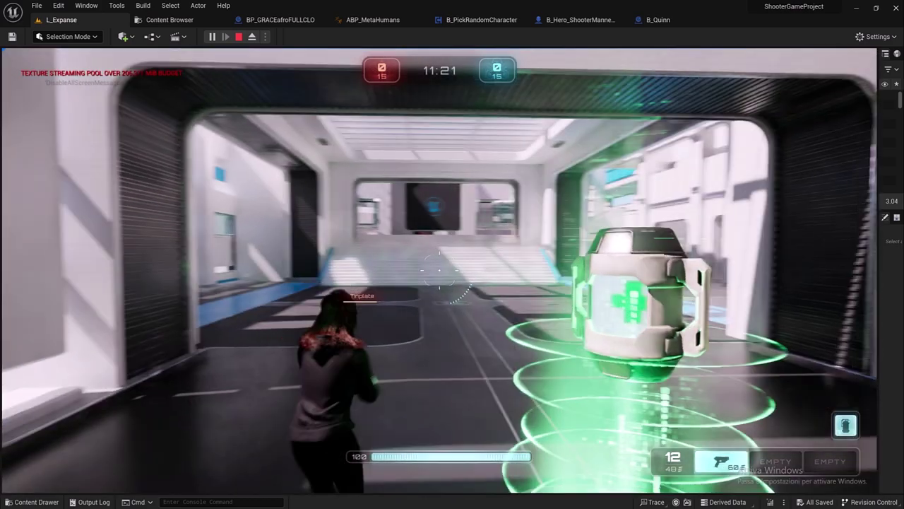
{"action": "key", "text": "w"}
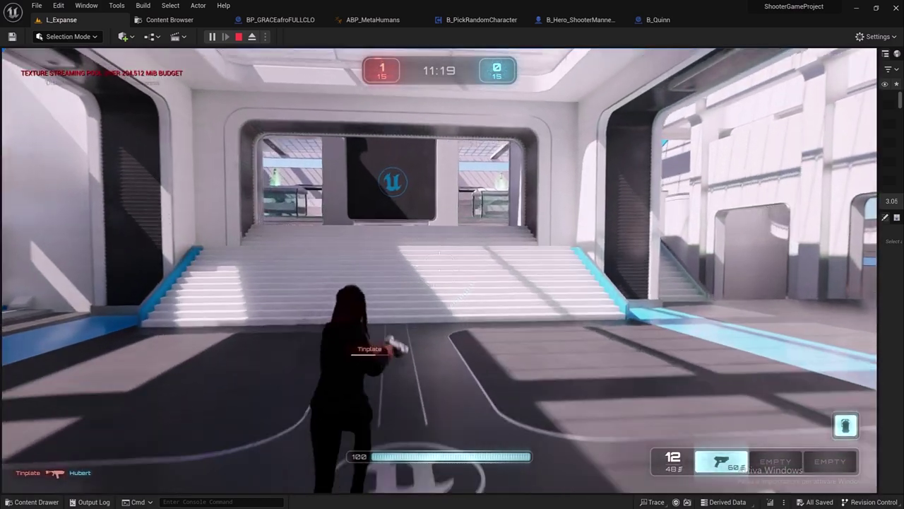
{"action": "key", "text": "w"}
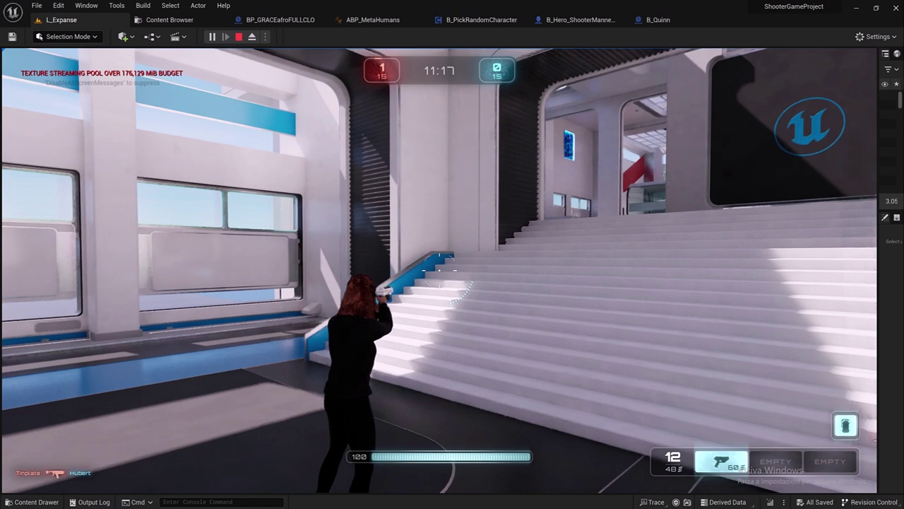